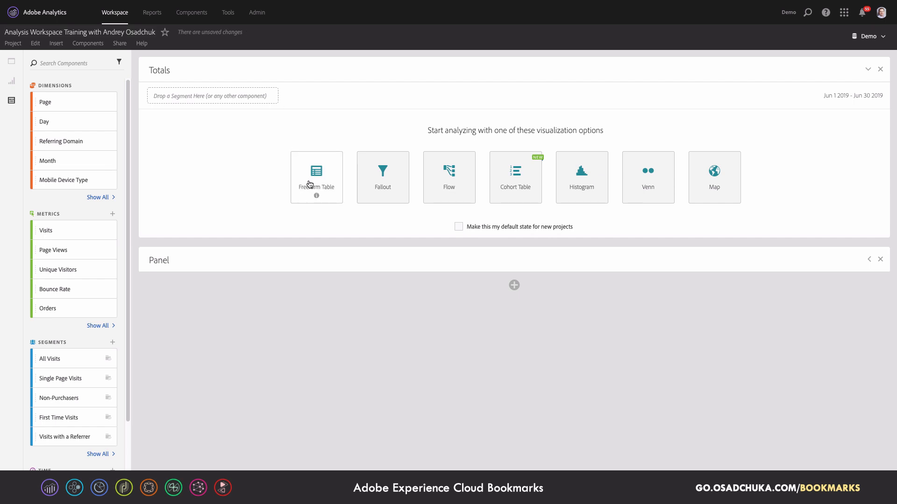
Step: Add a freeform table with Visits, Page Views and Unique Visitors to the Totals panel and collapse its day rows
left_click(310, 185)
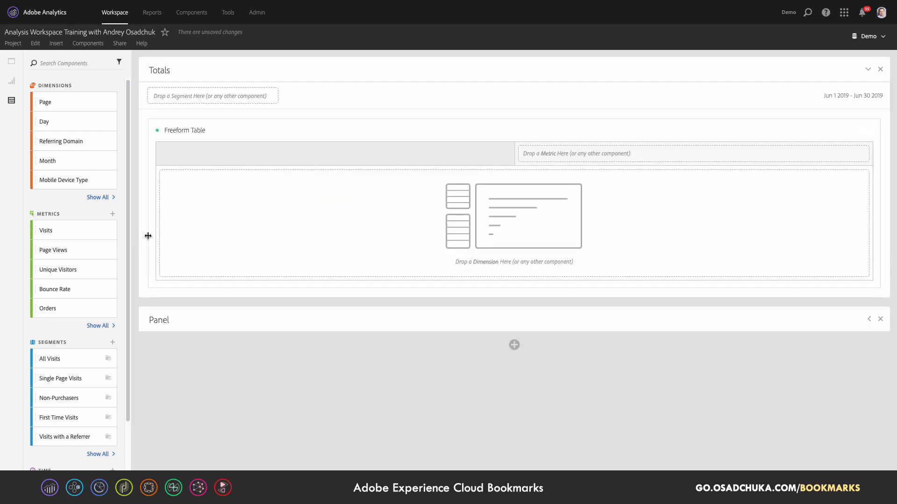
left_click(70, 233)
left_click(67, 270, "shift")
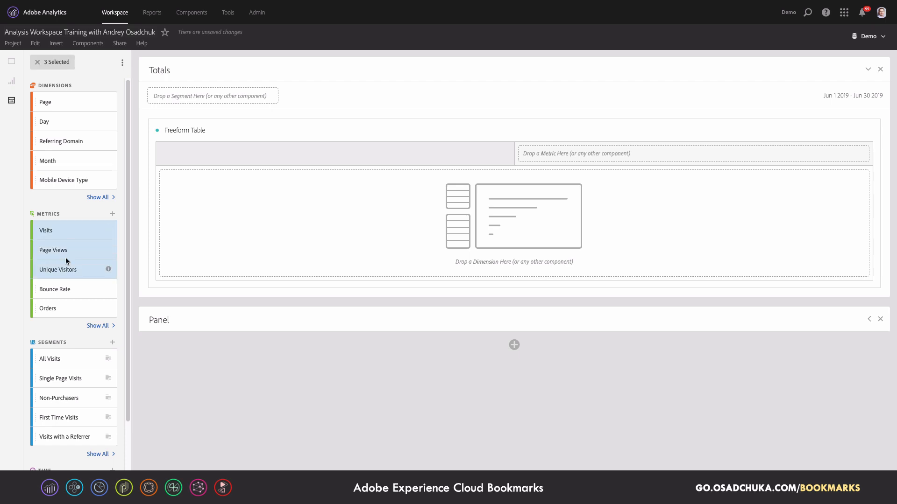
mouse_move(57, 234)
left_mouse_down()
mouse_move(594, 194)
mouse_move(595, 161)
mouse_move(338, 159)
mouse_move(349, 161)
left_mouse_up()
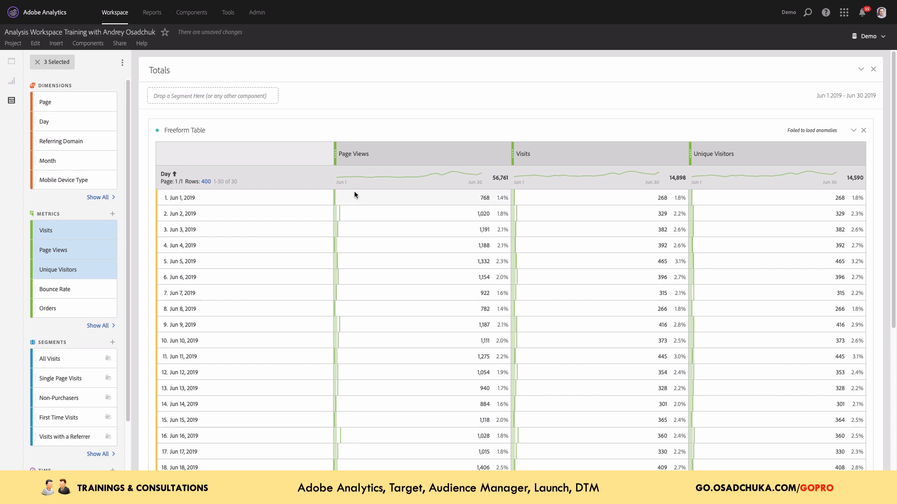
left_click(317, 178)
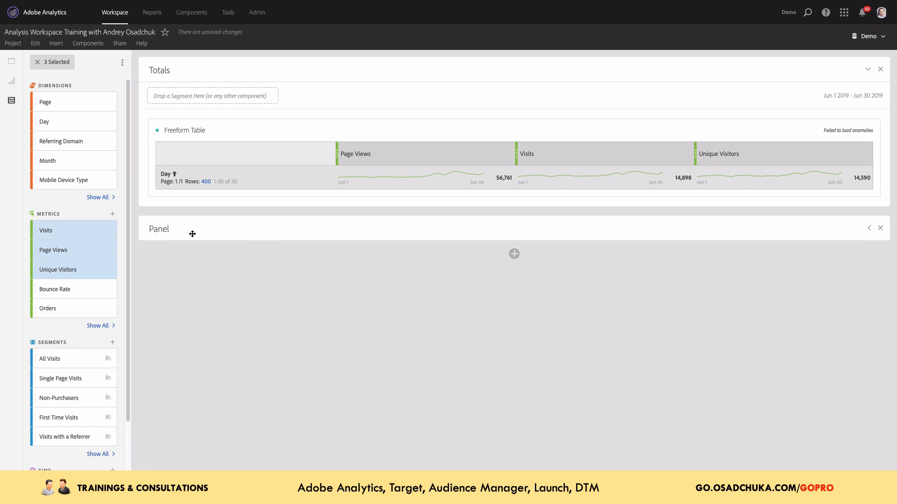
Step: Extend the table to ten metric columns by appending Visits, Page Views and Unique Visitors twice more, plus one extra Visits column
left_click_drag(68, 232, 851, 152)
left_click_drag(74, 233, 863, 148)
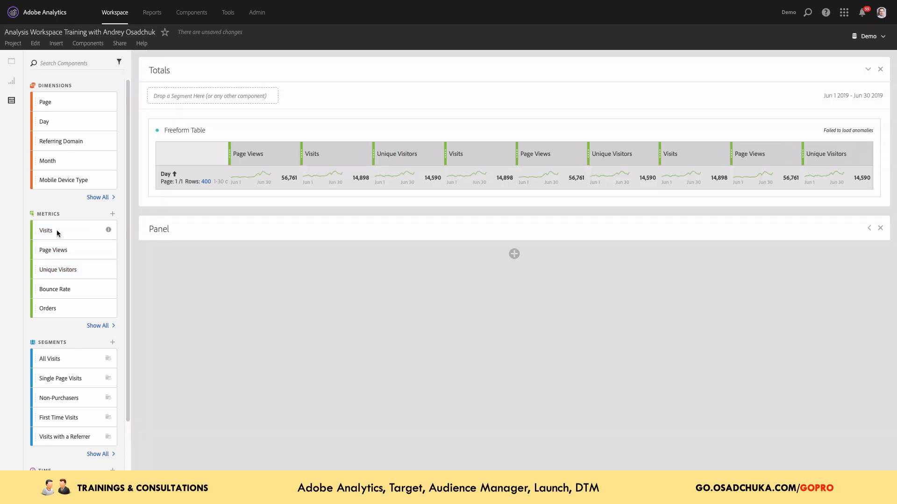
left_click_drag(58, 234, 869, 151)
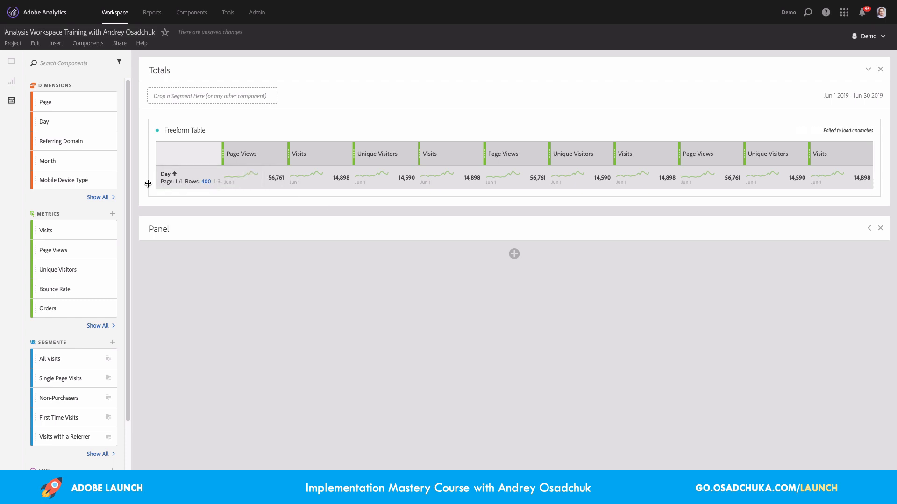
Step: Narrow the freeform table to less than two thirds of the panel and restore it to full width
left_click_drag(148, 183, 371, 187)
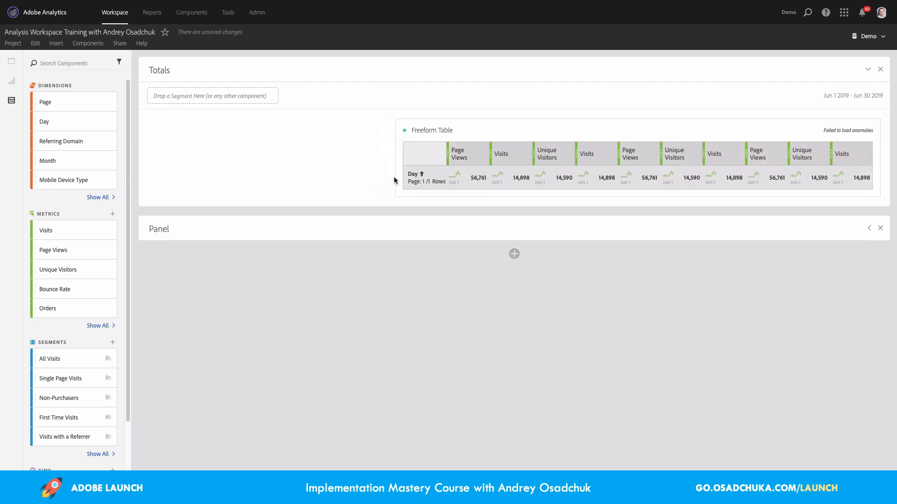
left_click_drag(394, 176, 457, 173)
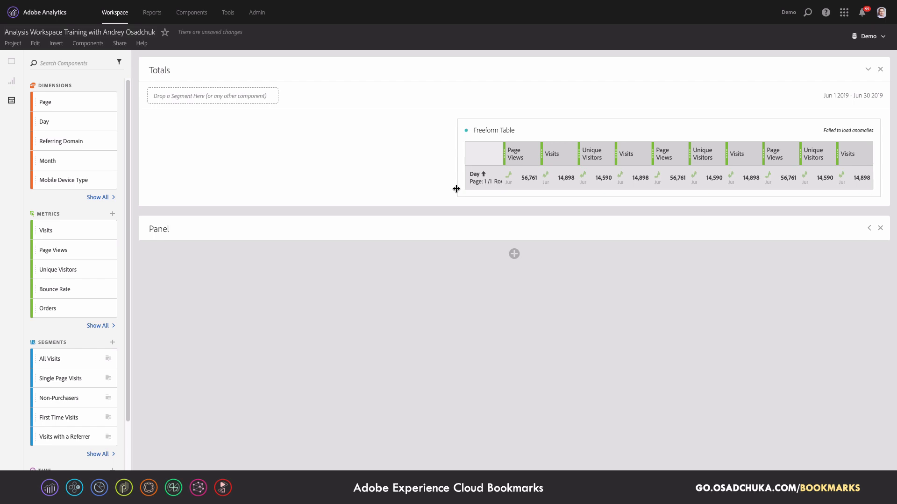
left_click_drag(456, 189, 152, 198)
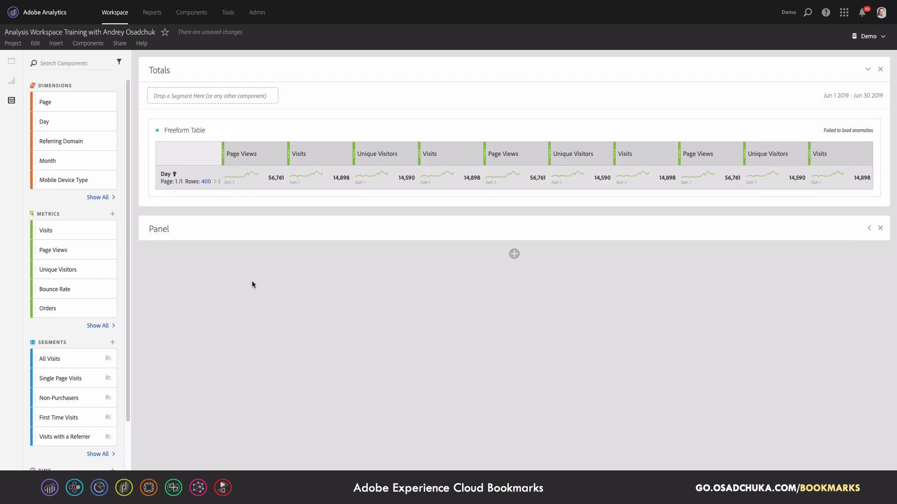
Step: Rename the freeform table in the Totals panel as "Primary KPIs"
mouse_move(161, 178)
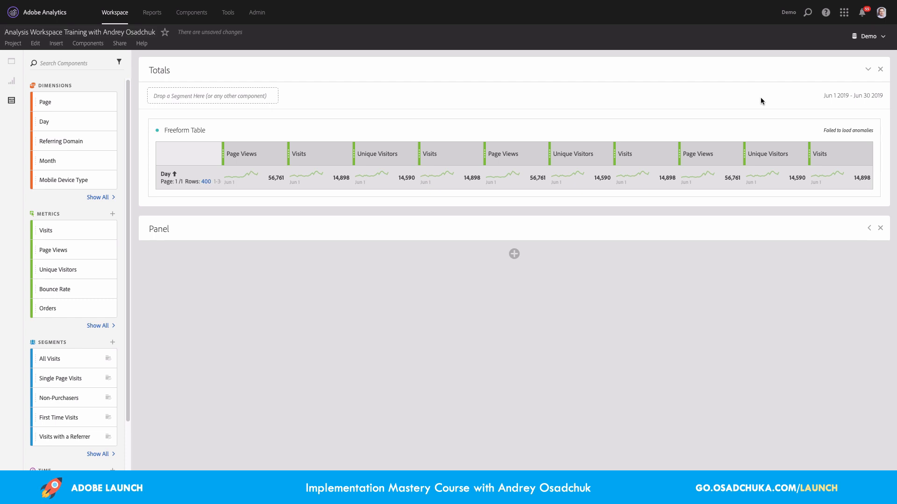
left_click(194, 132)
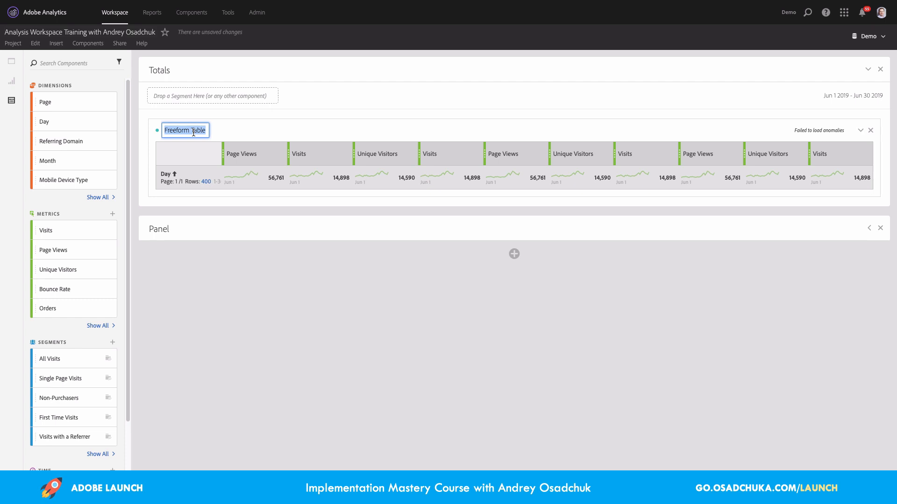
type("Primar")
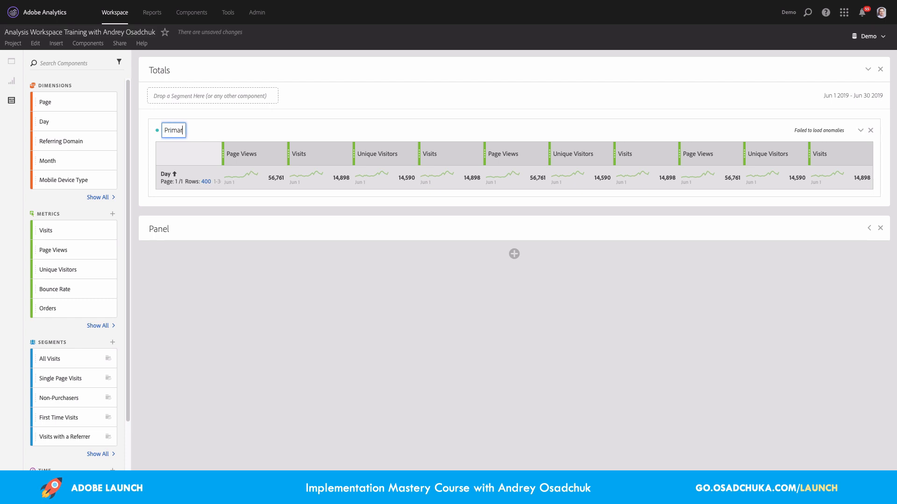
type("y KPIs")
Step: Duplicate the Primary KPIs table and rename the copy as "Primary KPIs - Scenario 2"
right_click(264, 136)
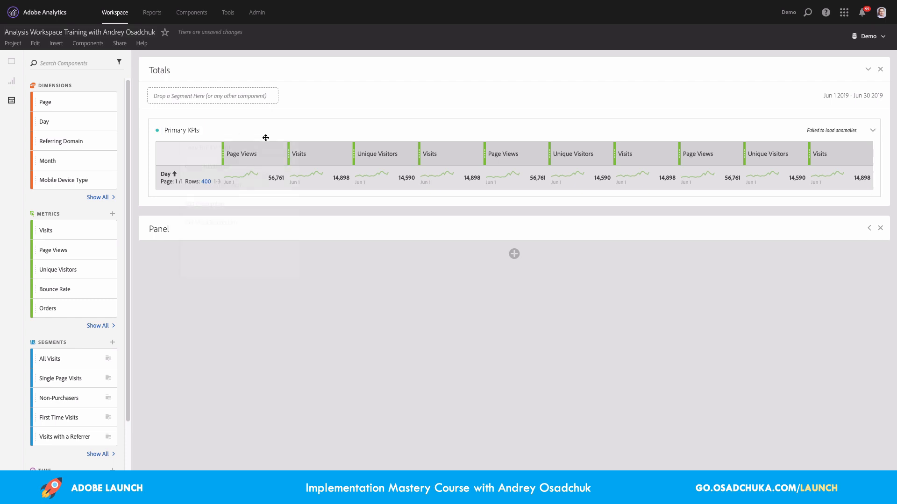
left_click(264, 186)
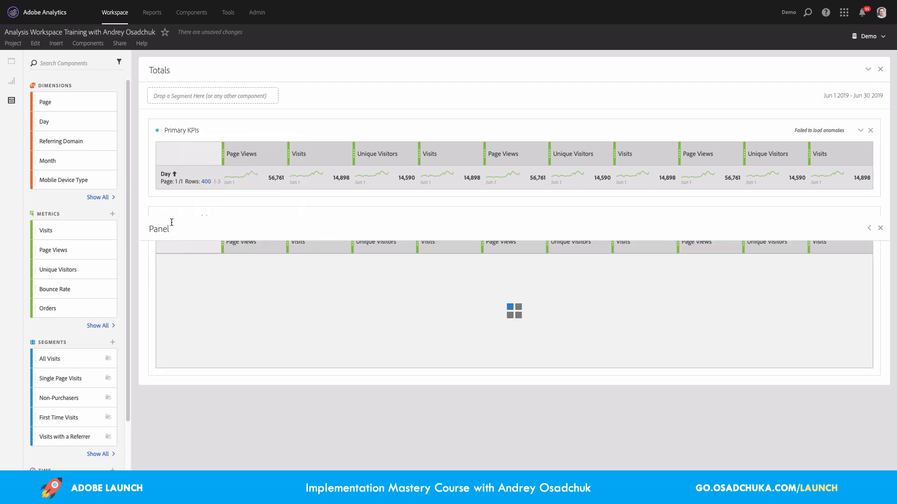
left_click(188, 219)
left_click(205, 218)
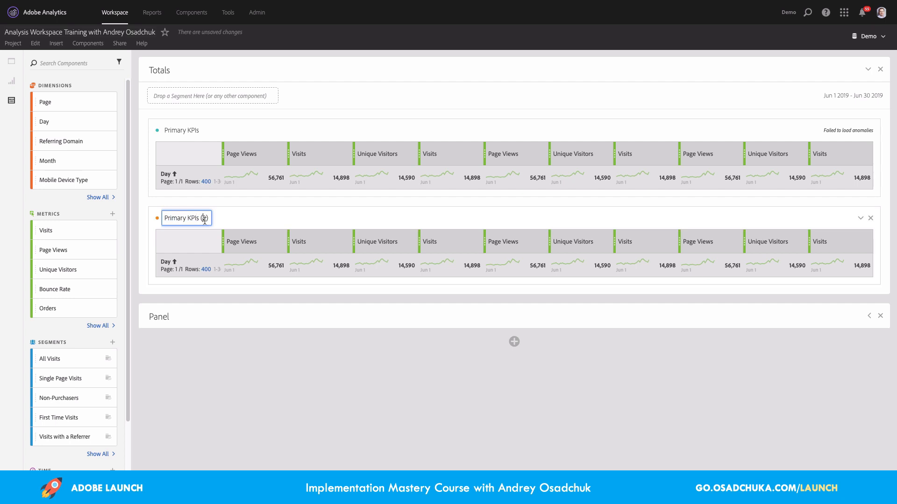
key("BackSpace")
key("BackSpace")
key("BackSpace")
key("BackSpace")
type("- Scenario 2")
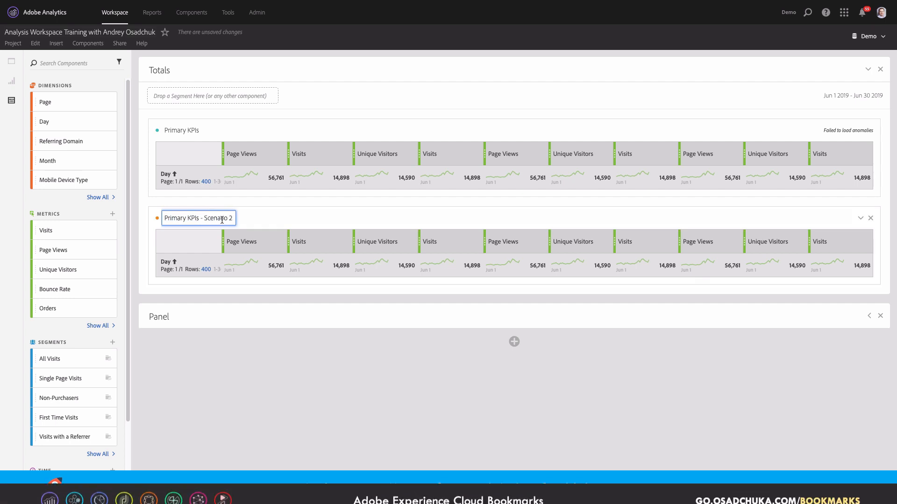
left_click(212, 283)
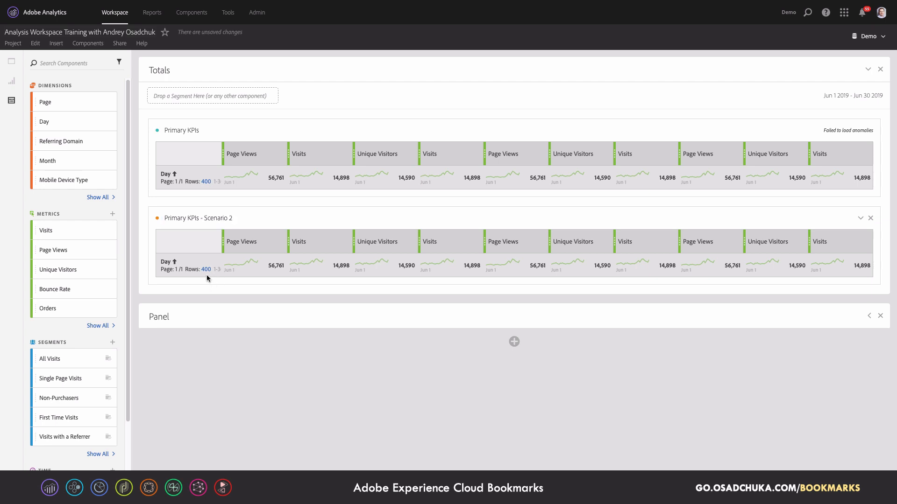
Step: Expand the Scenario 2 table's rows and replace the Day dimension with the Yesterday, 2 days ago and Last Week time ranges
mouse_move(209, 268)
left_click(267, 266)
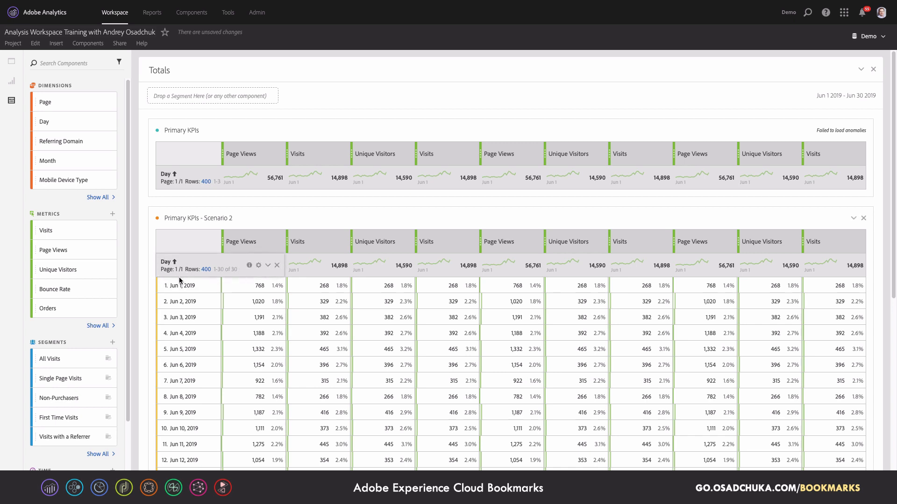
scroll(91, 316, "down", 1)
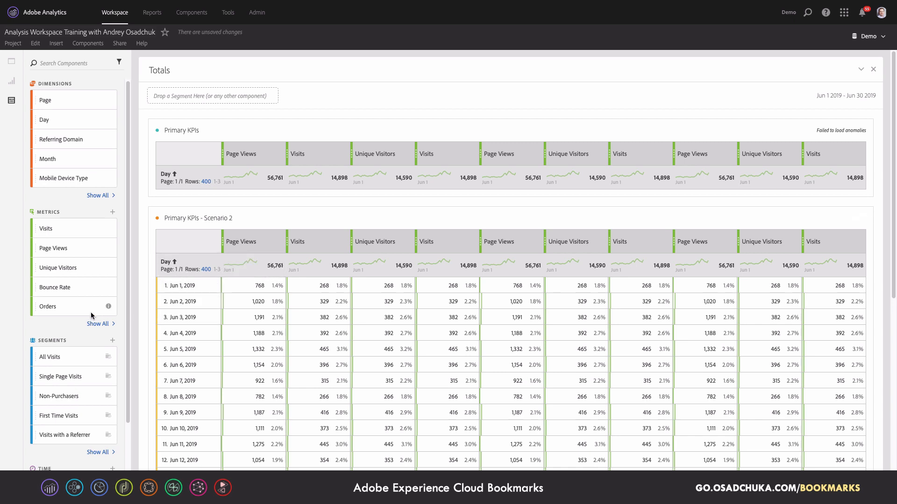
scroll(88, 314, "down", 3)
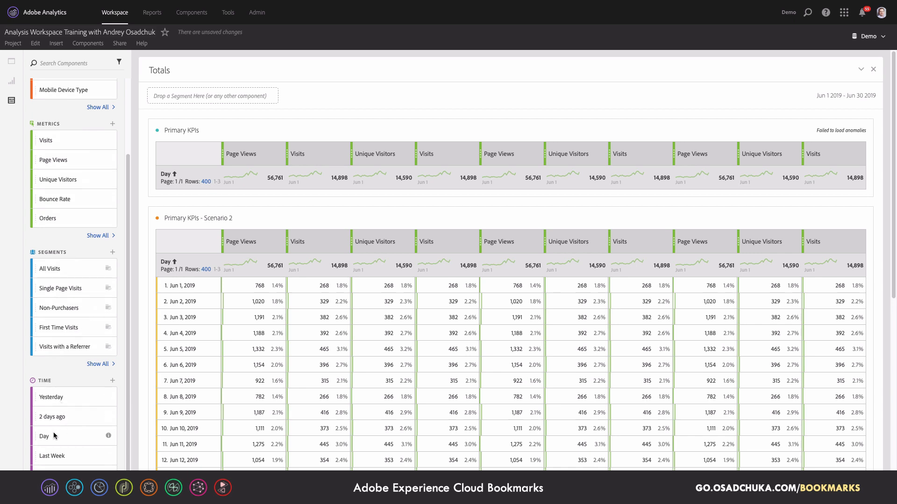
left_click_drag(57, 398, 196, 277)
left_click_drag(70, 417, 240, 369)
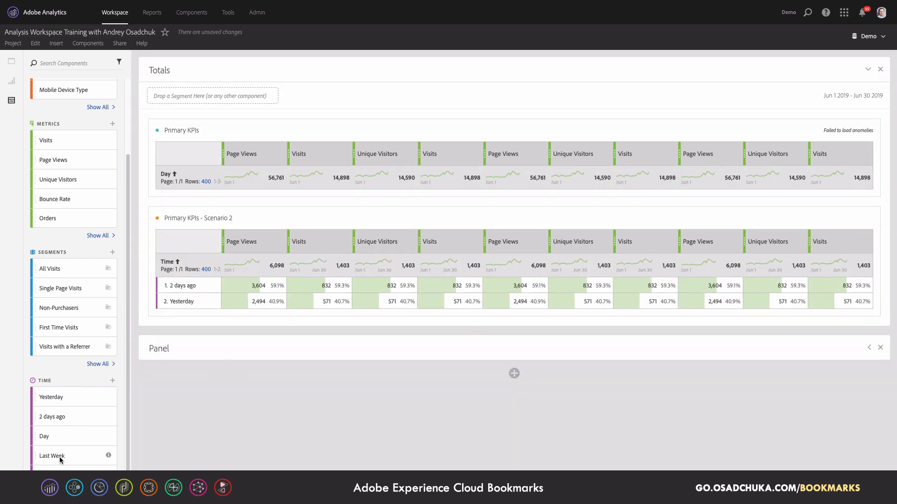
left_click_drag(62, 458, 199, 262)
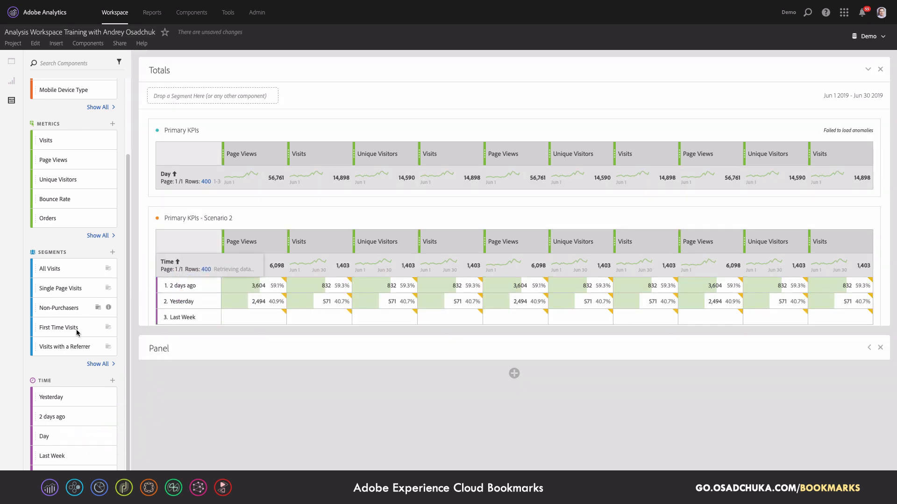
Step: Search the time components for "2 wee", add 2 weeks ago as a Scenario 2 row, and clear the component filters
left_click(45, 380)
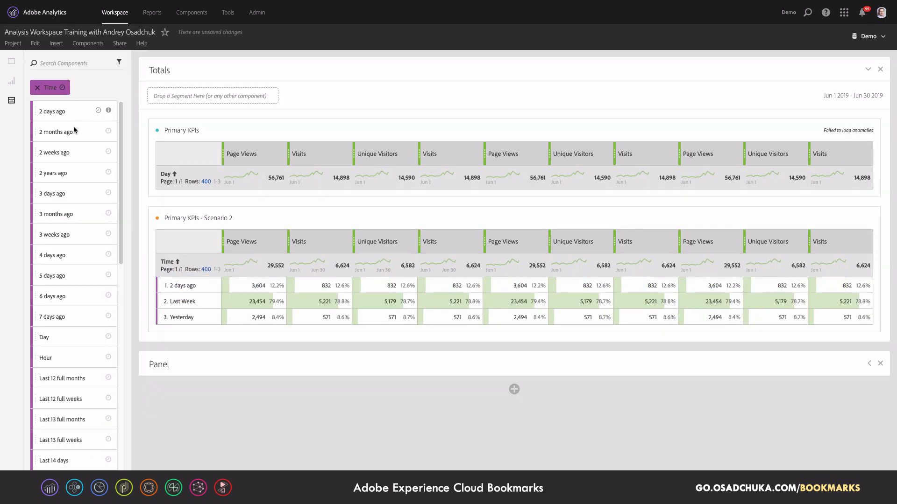
left_click(66, 65)
type("2 wee")
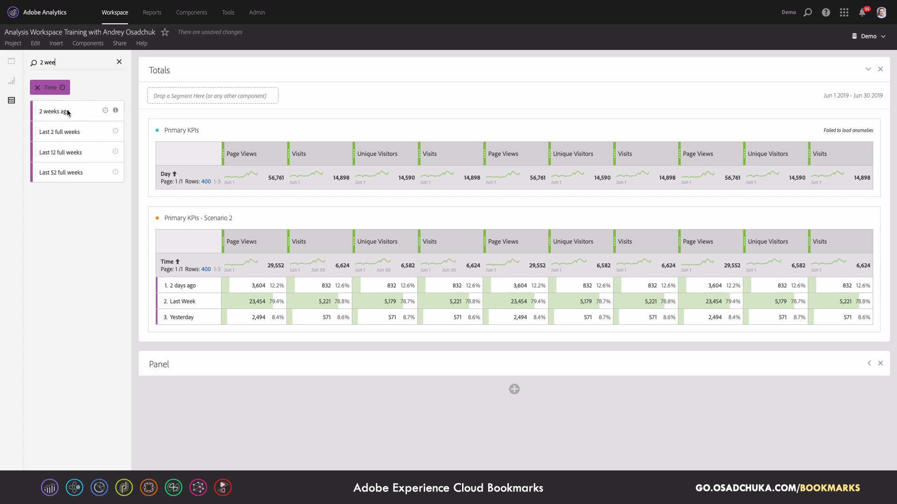
left_click_drag(68, 113, 154, 268)
left_click(119, 62)
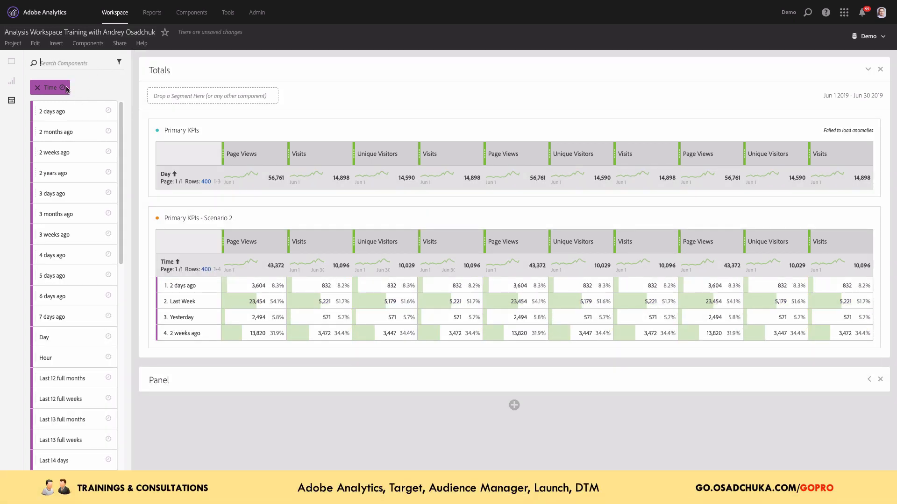
left_click(36, 88)
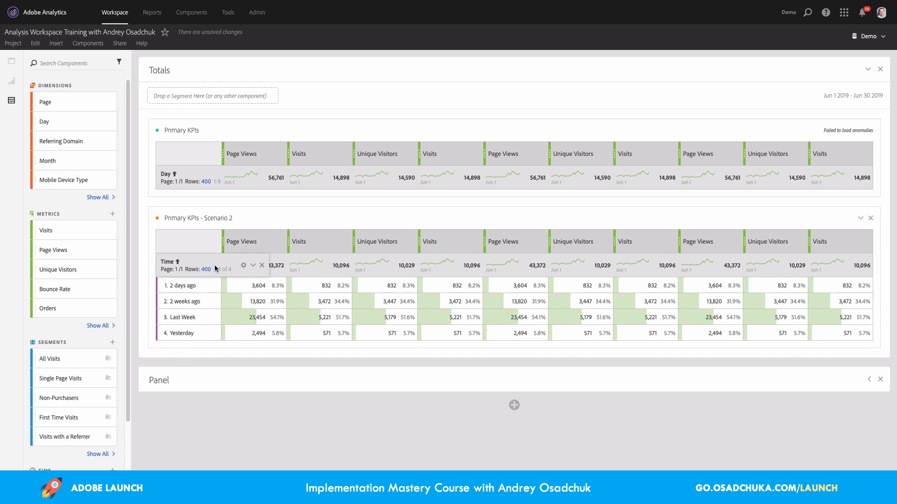
Step: Set the Scenario 2 table's column totals to be calculated based on all rows for each metric
left_click(242, 266)
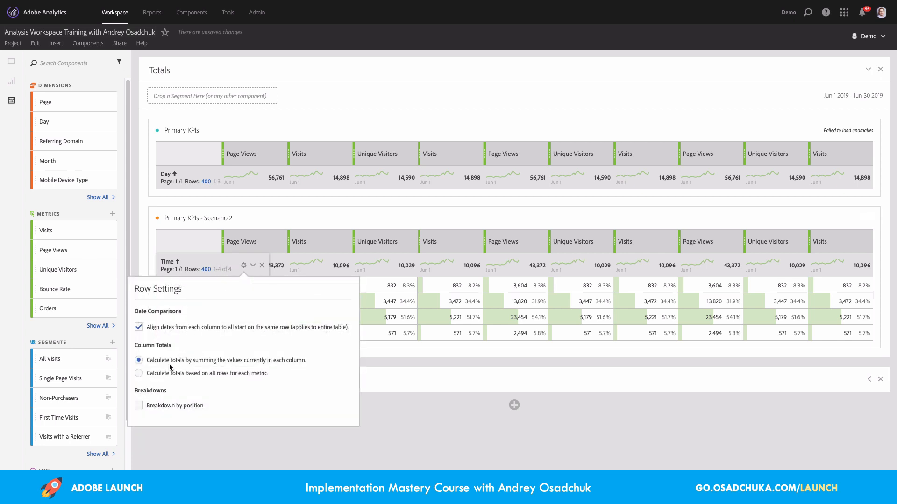
left_click(148, 375)
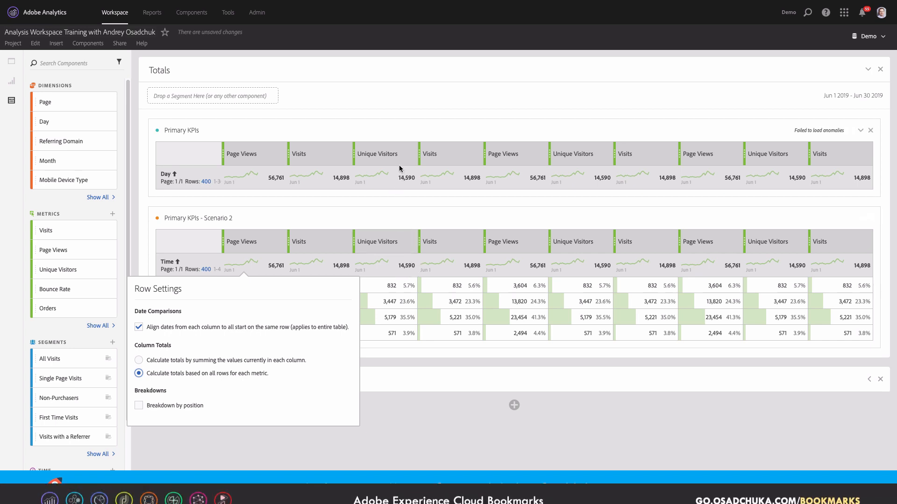
left_click(396, 349)
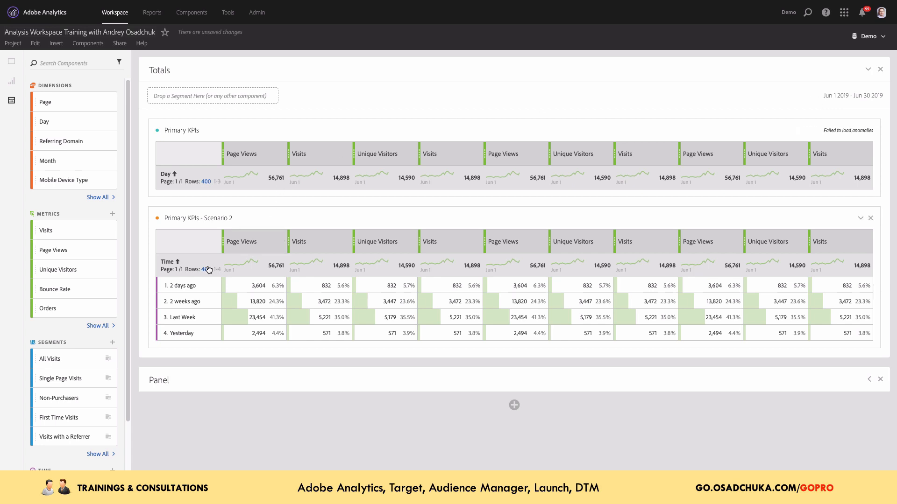
Step: Widen the Scenario 2 table's first column and set its column totals to sum the values currently in each column
left_click(196, 274)
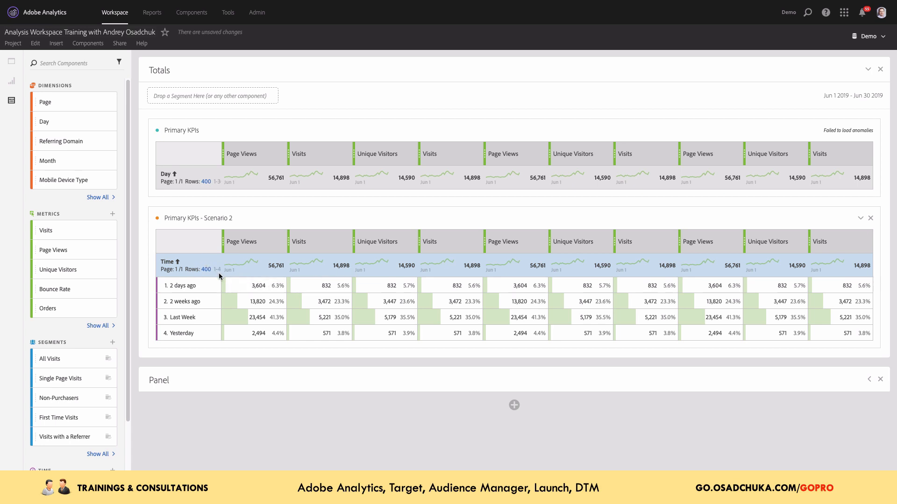
left_click_drag(220, 275, 280, 266)
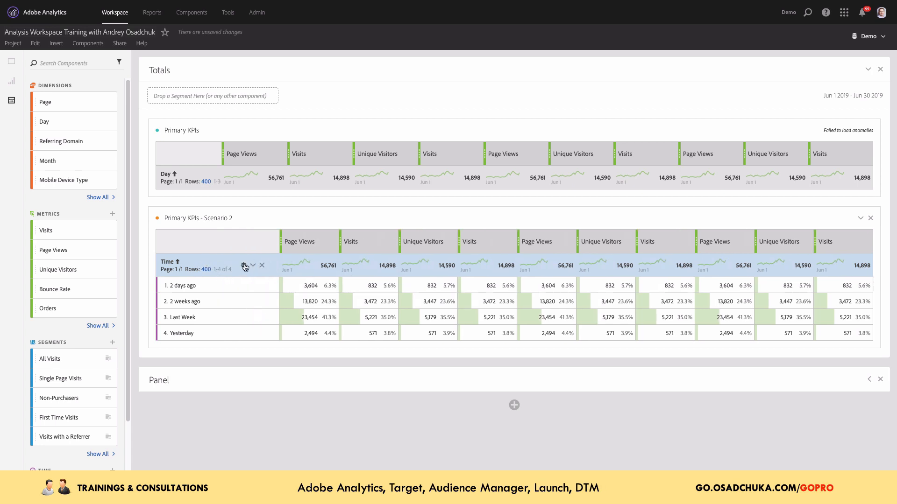
left_click(243, 267)
left_click(171, 362)
left_click(404, 386)
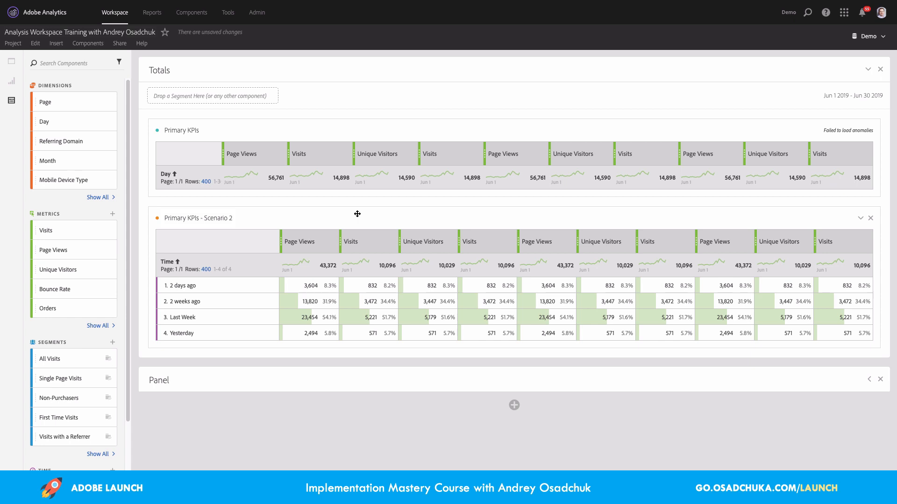
Step: Sort the Scenario 2 rows by Page Views and by Time, both descending, and widen the first column further
left_click(315, 267)
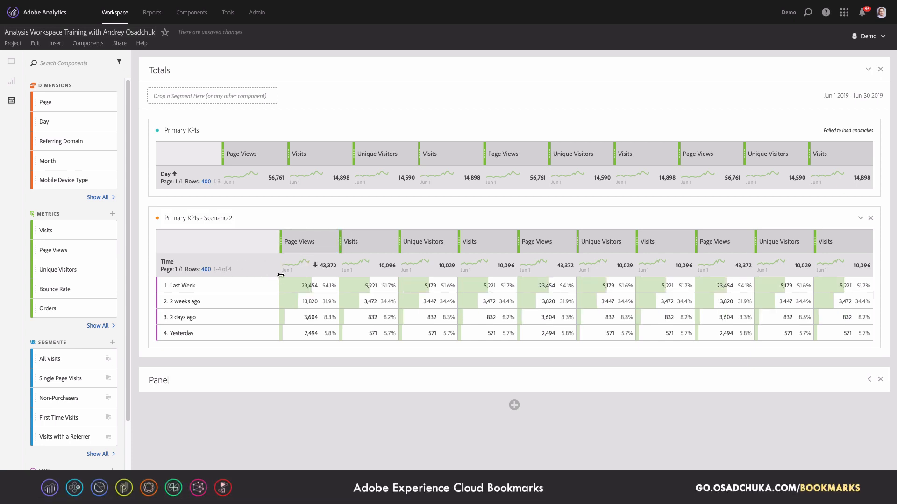
left_click_drag(279, 276, 332, 276)
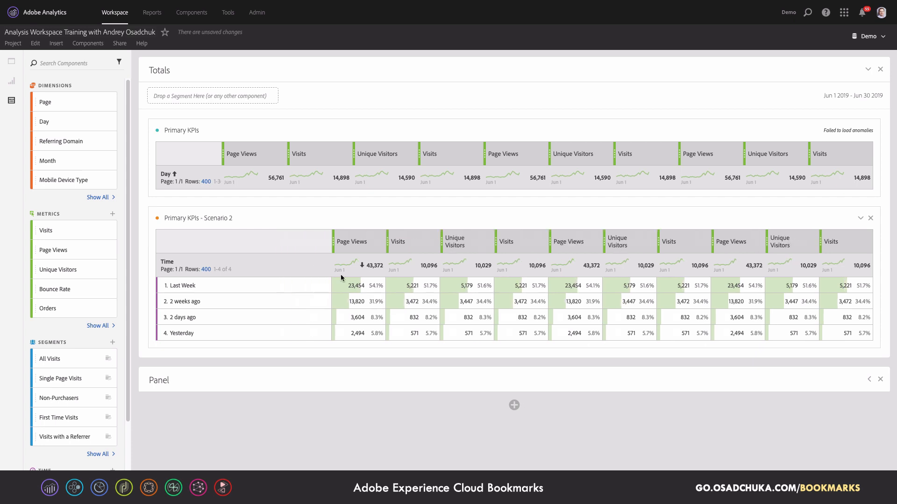
left_click(174, 262)
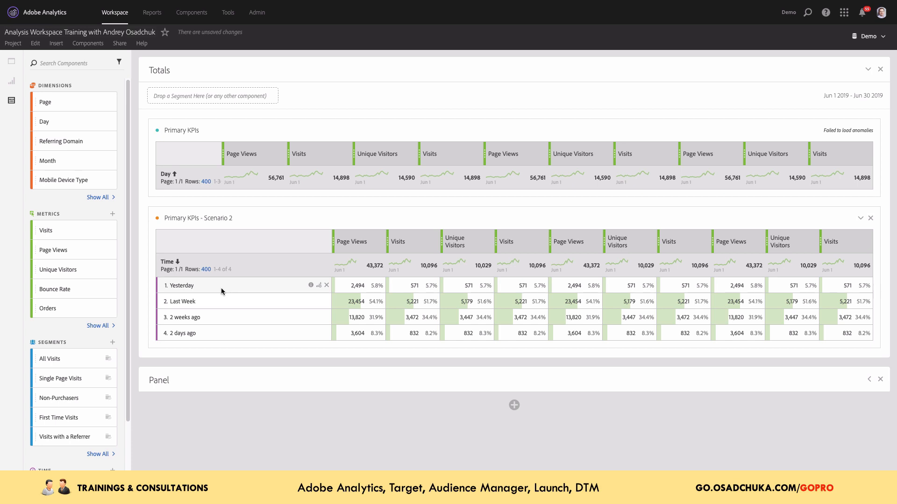
Step: Remove all time rows from the Scenario 2 table and re-add Yesterday, 2 days ago and Last Week as rows
left_click(314, 264)
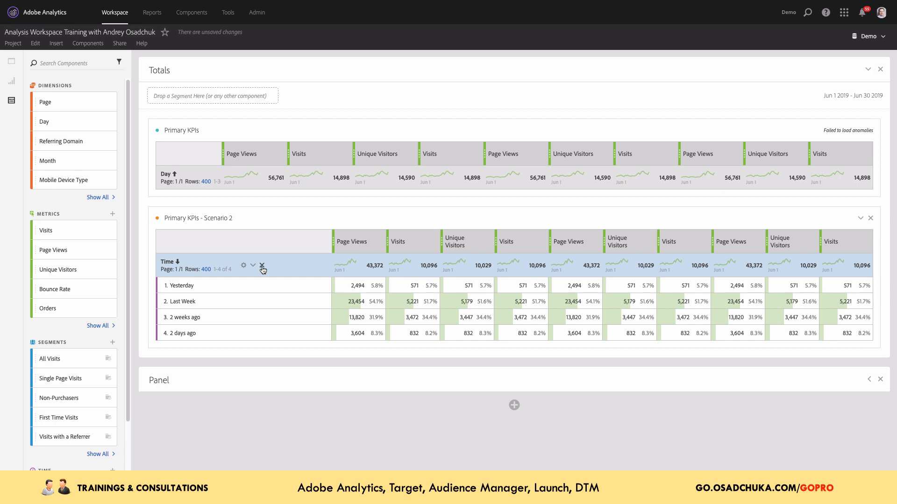
left_click(262, 265)
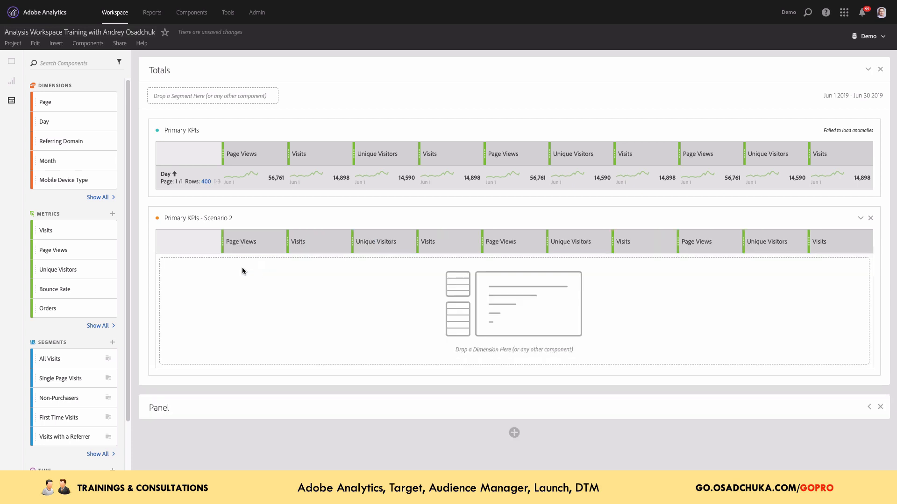
scroll(66, 371, "down", 3)
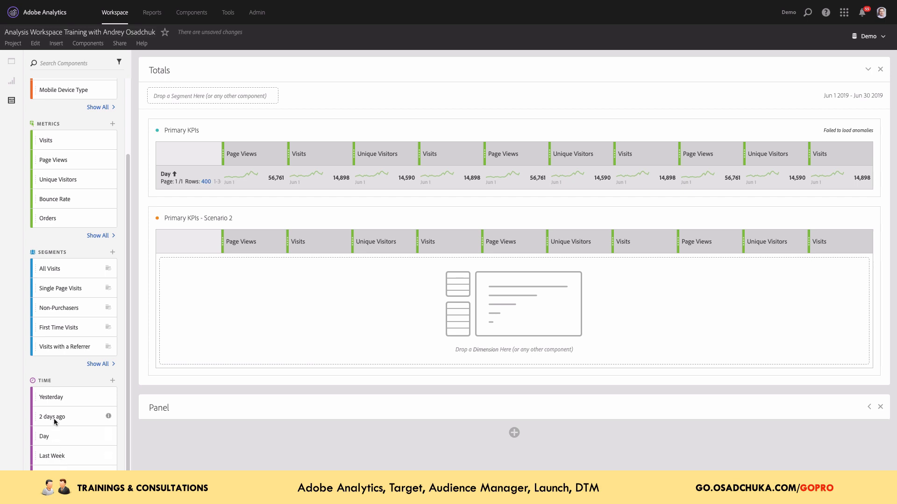
left_click_drag(55, 401, 169, 283)
left_click_drag(76, 416, 213, 268)
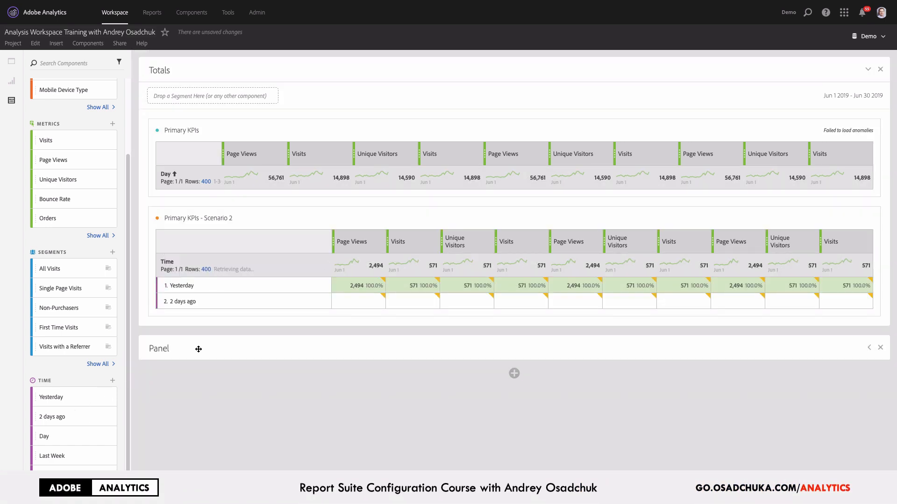
left_click_drag(80, 454, 176, 301)
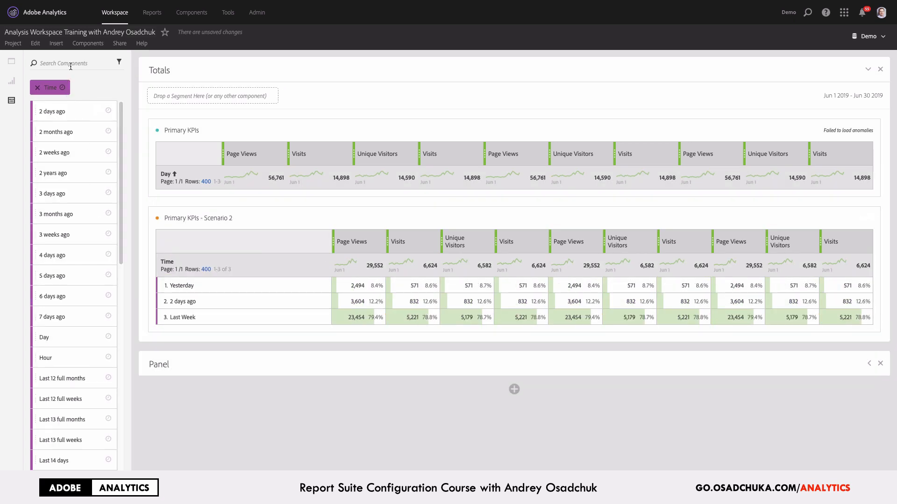
Step: Find 2 weeks ago with the time component search "2 wee", add it as the last Scenario 2 row, and narrow the first column
left_click(71, 63)
type("2 wee")
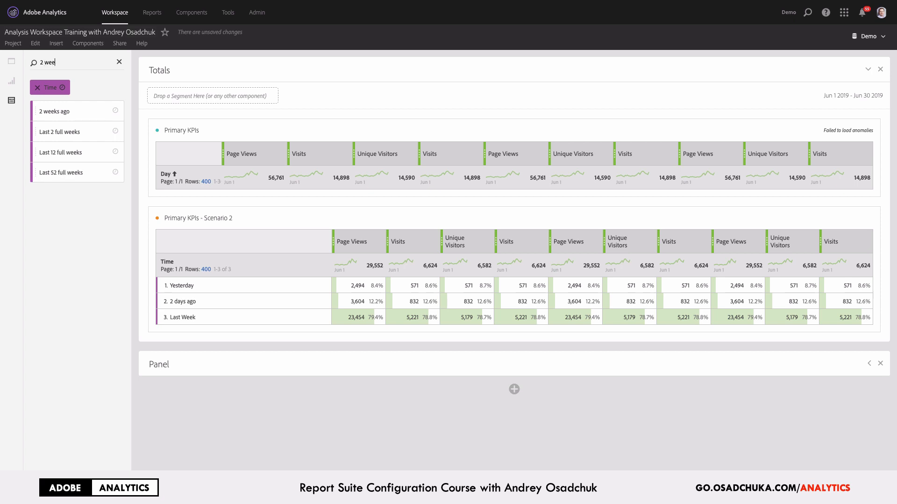
left_click_drag(70, 119, 189, 261)
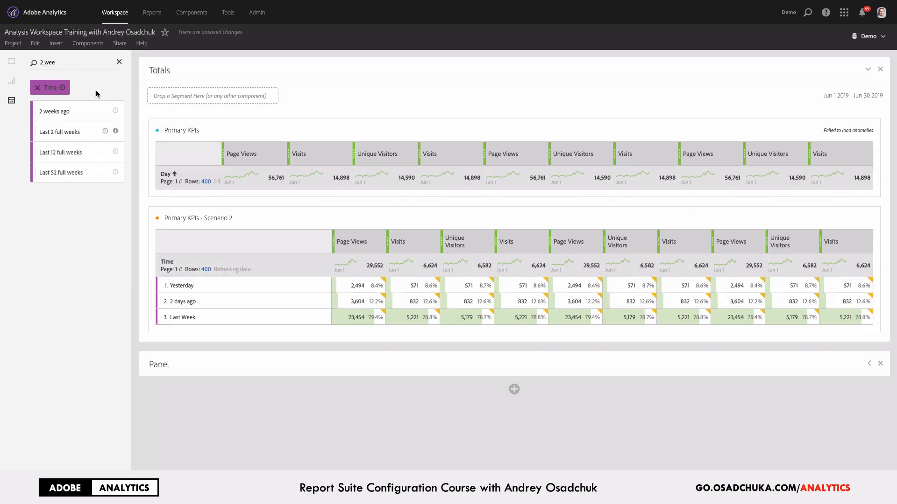
left_click(37, 87)
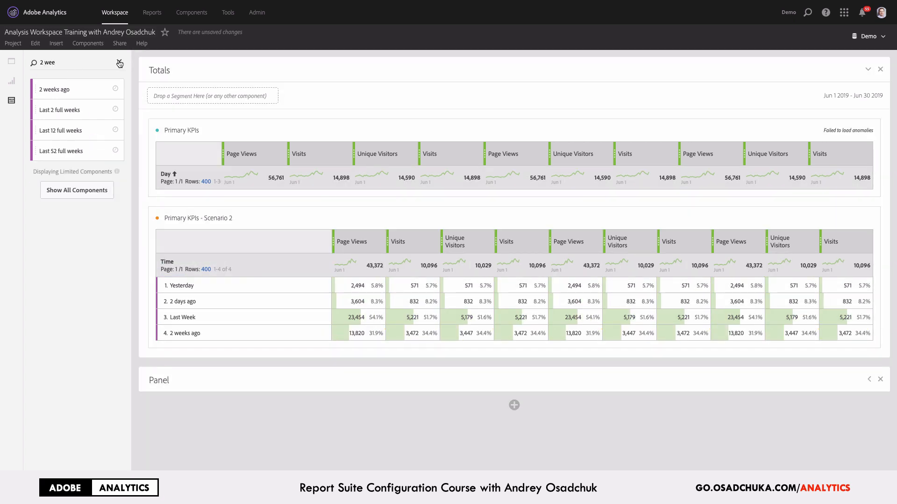
left_click(119, 61)
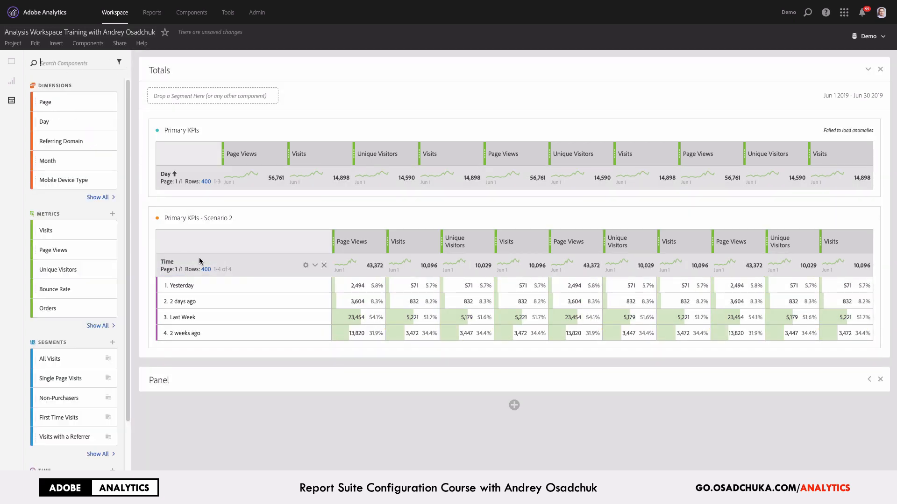
double_click(331, 339)
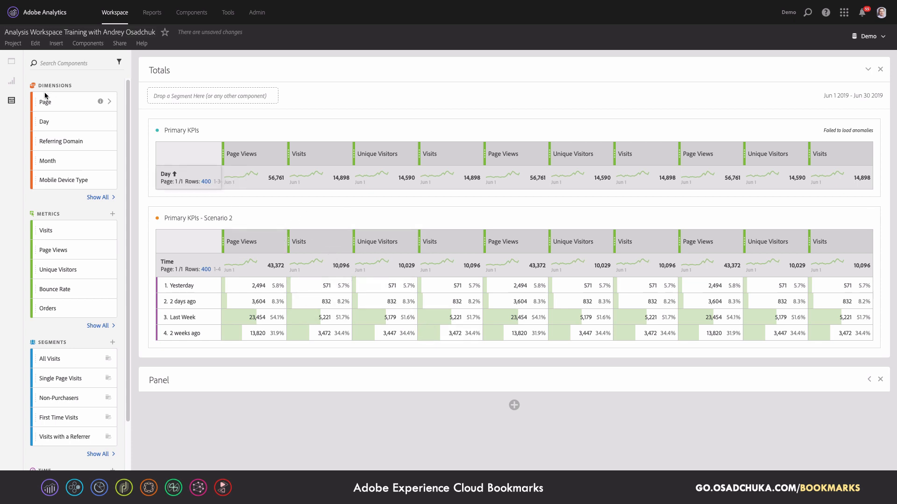
Step: Add a freeform table below the Scenario 2 table and name it "Primary KPIs - Scenario 3"
left_click(11, 81)
left_click_drag(49, 103, 256, 391)
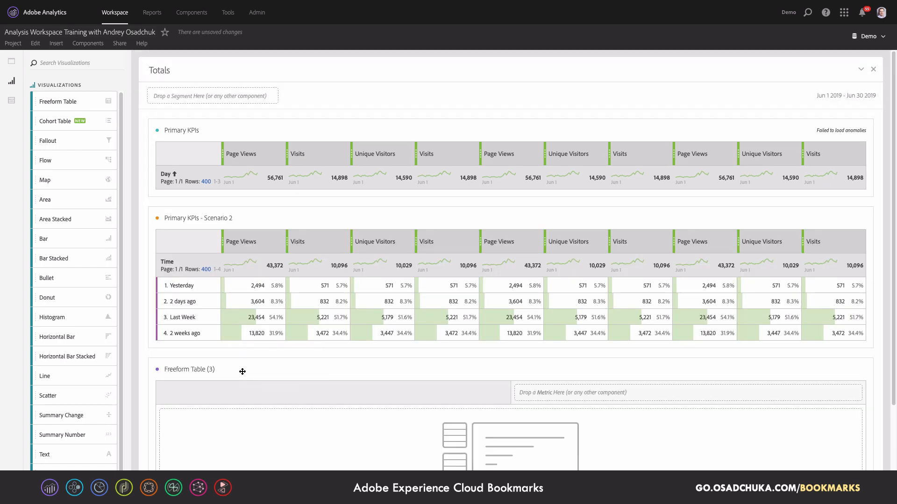
left_click(206, 363)
type("Prima")
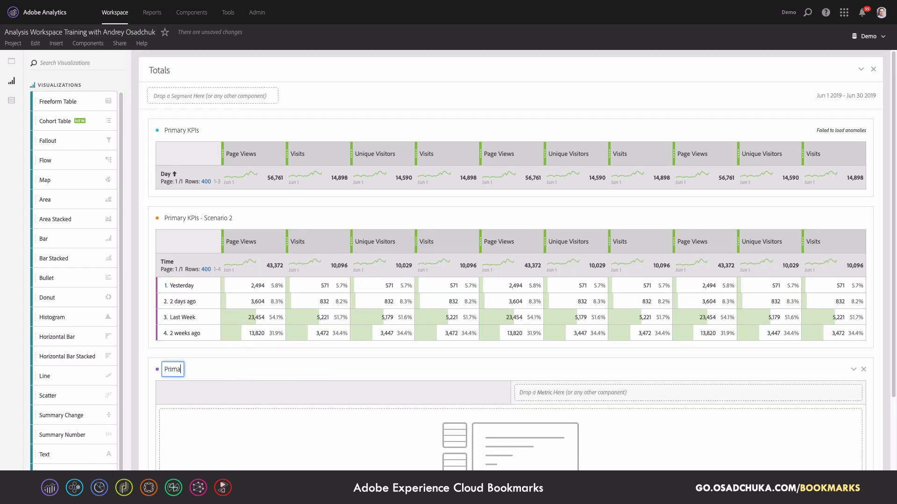
type("ry KPIs - Scenari")
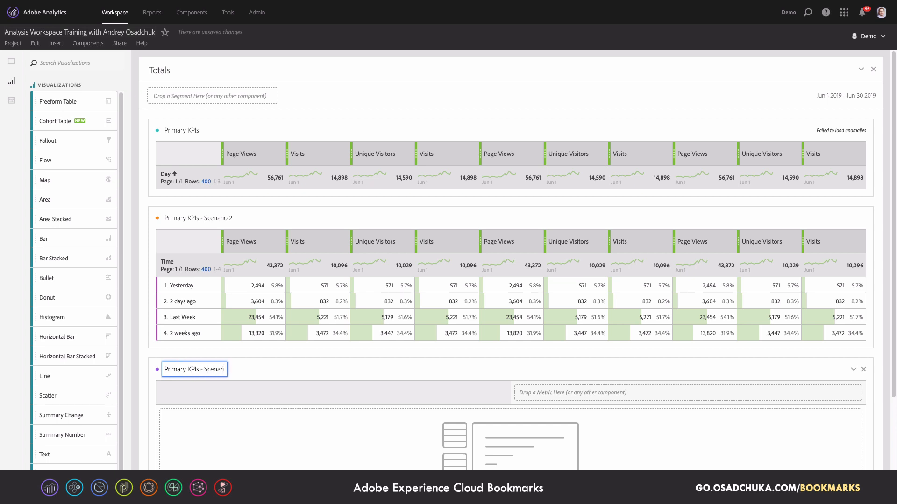
type("o 3")
key("Return")
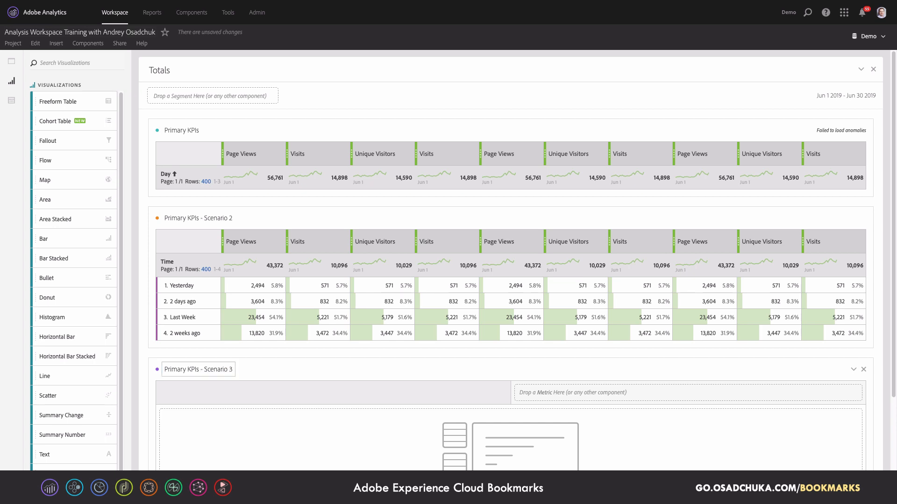
Step: Add the time ranges Yesterday, 2 days ago and Last Week as columns of the Scenario 3 table
scroll(323, 344, "down", 3)
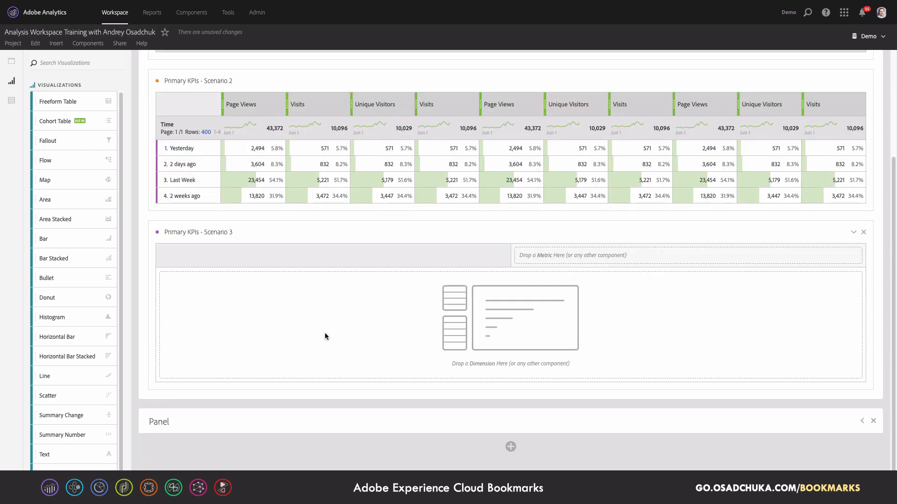
left_click(12, 100)
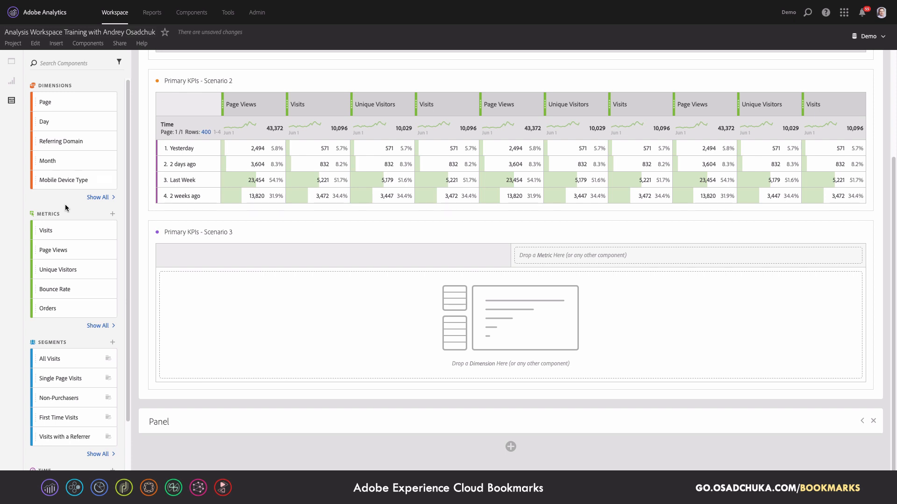
scroll(65, 210, "down", 2)
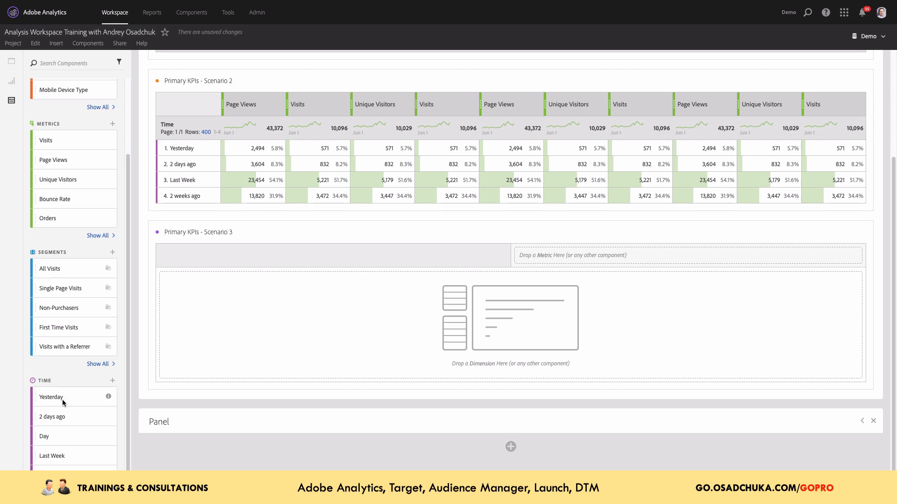
left_click_drag(61, 403, 541, 274)
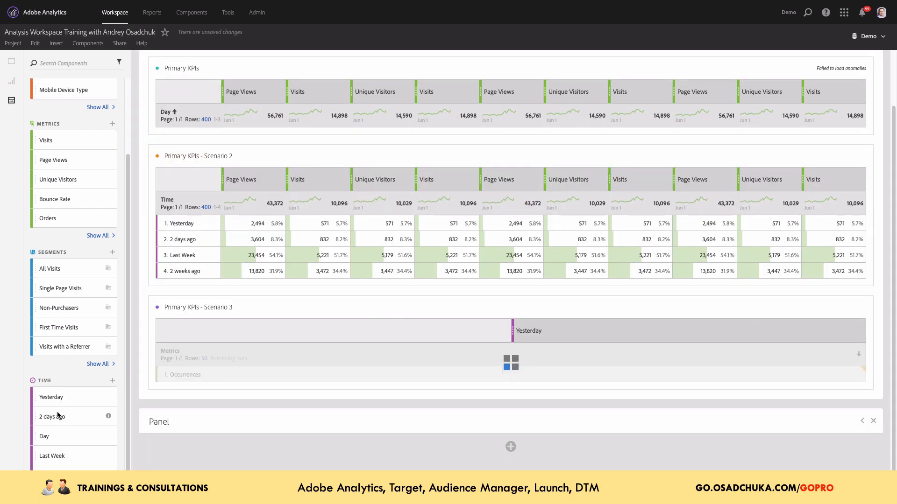
left_click_drag(61, 419, 822, 327)
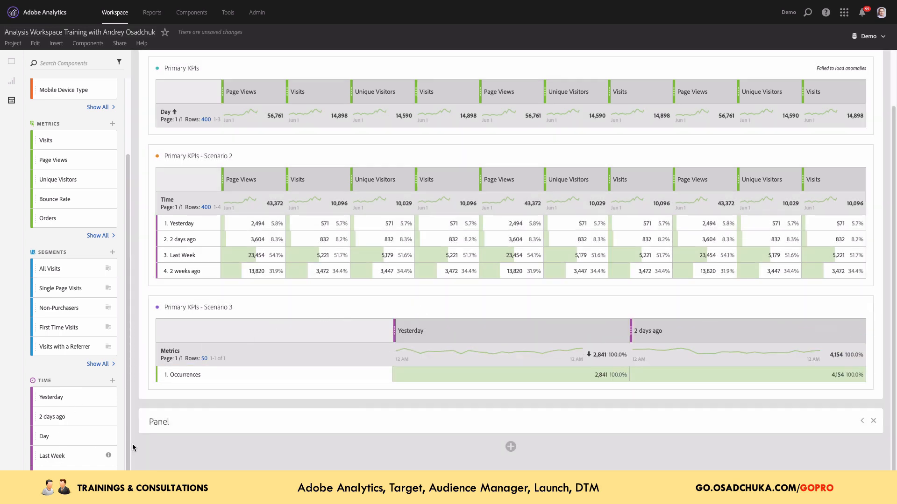
left_click_drag(58, 456, 822, 326)
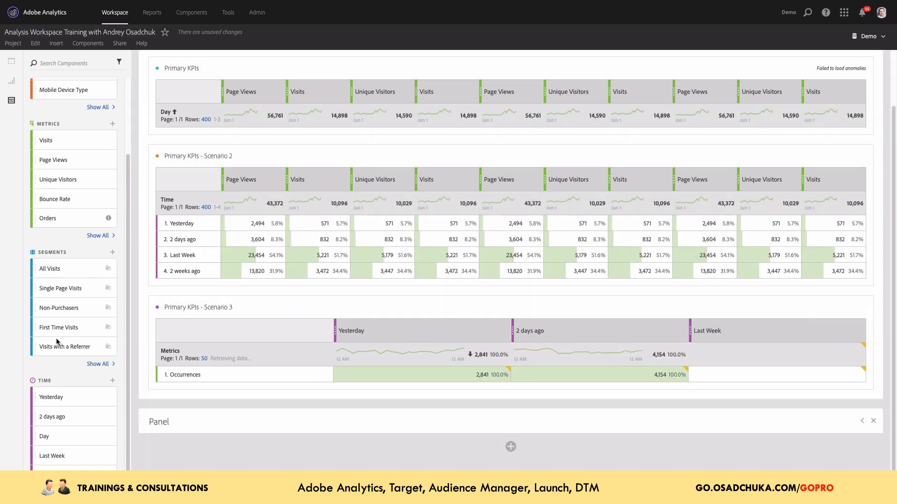
Step: Search the time components for "2 wee", add 2 weeks ago as the last Scenario 3 column, and clear the component filters
left_click(43, 381)
left_click(53, 66)
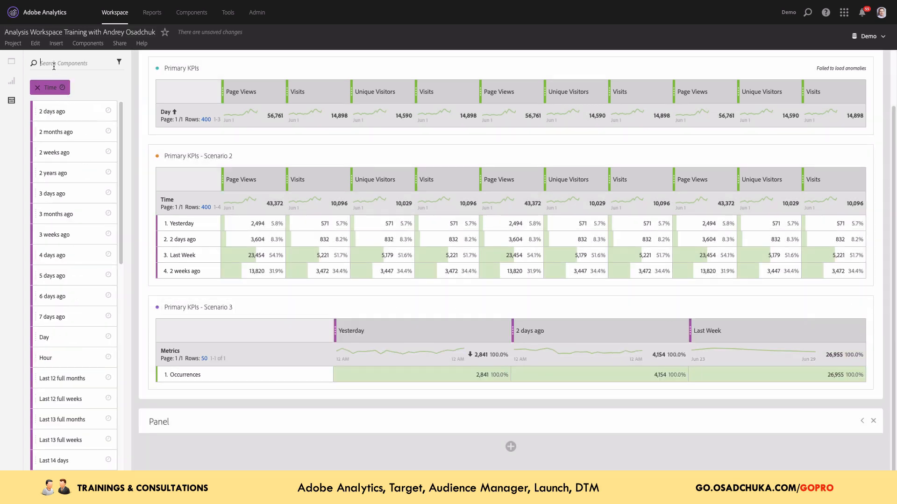
type("2 wee")
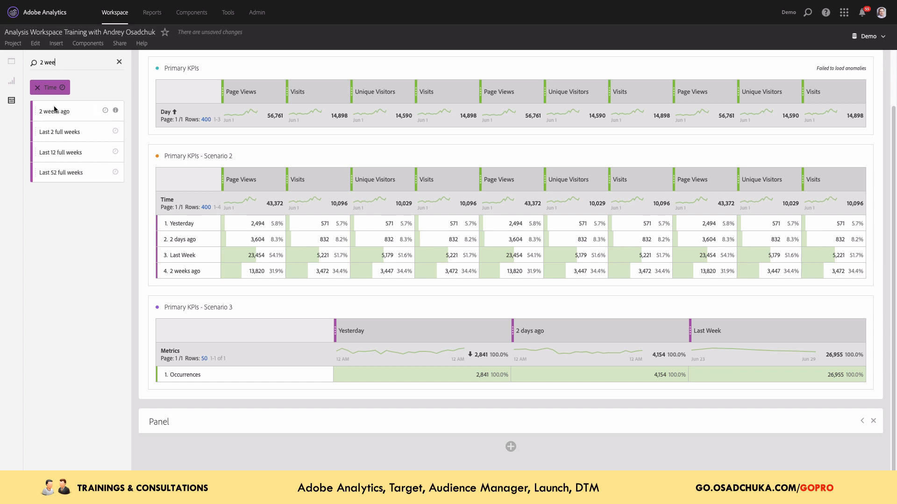
left_click_drag(55, 111, 838, 329)
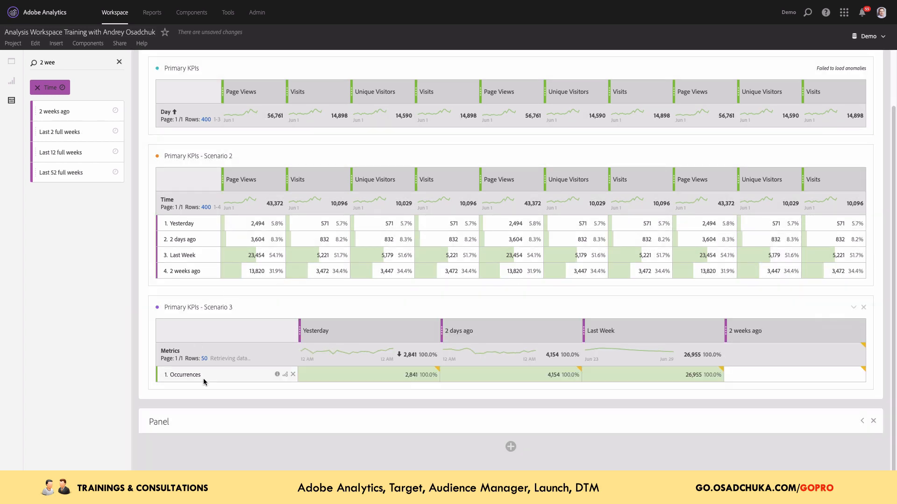
left_click(118, 64)
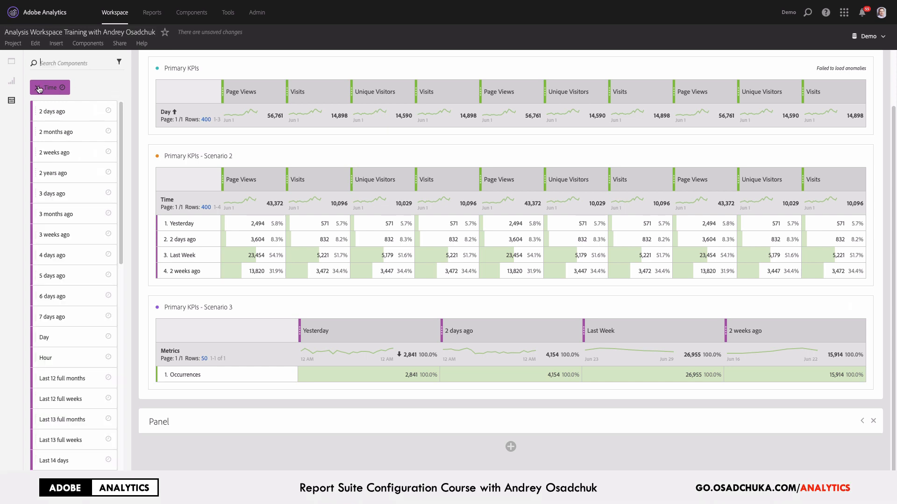
left_click(37, 88)
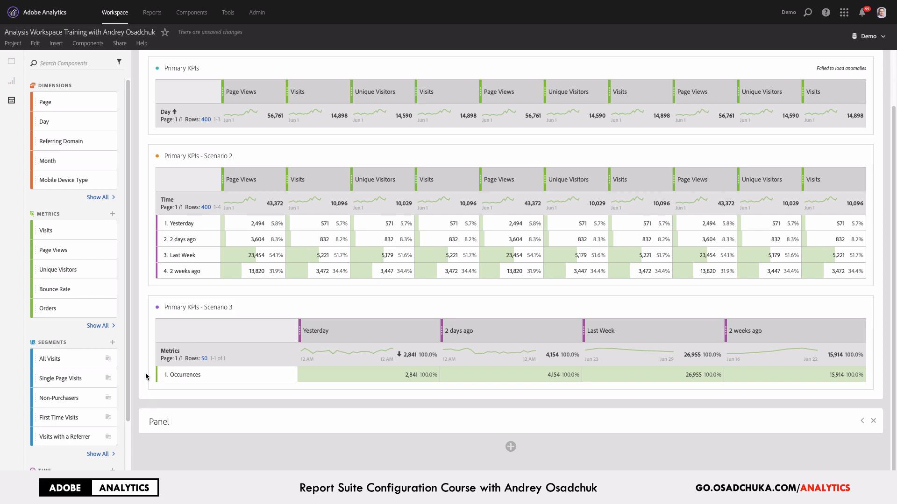
Step: Add Visits, Page Views and Unique Visitors together as rows of the Scenario 3 table and remove the Occurrences row
left_click(62, 236)
left_click(68, 270, "shift")
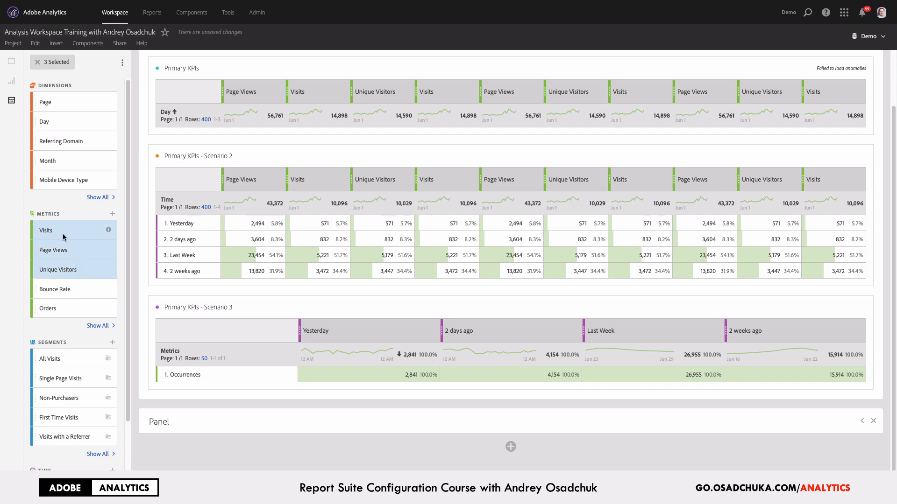
left_click_drag(59, 232, 202, 354)
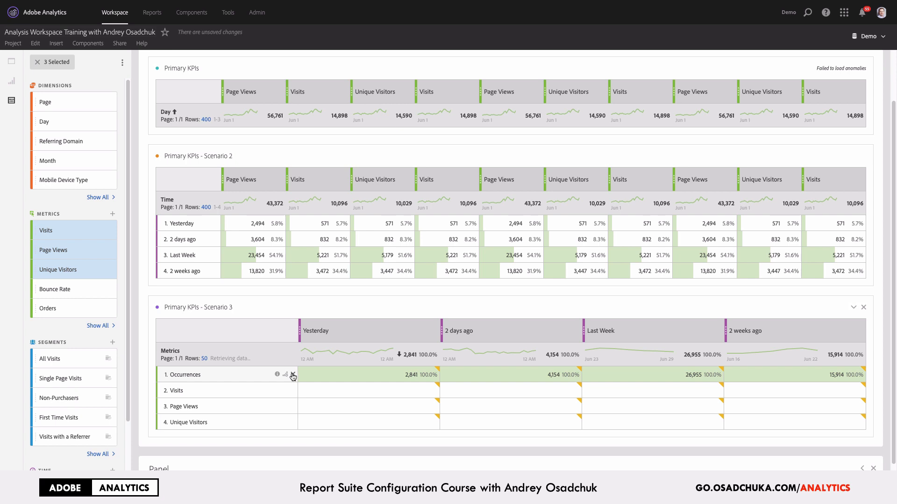
left_click(292, 375)
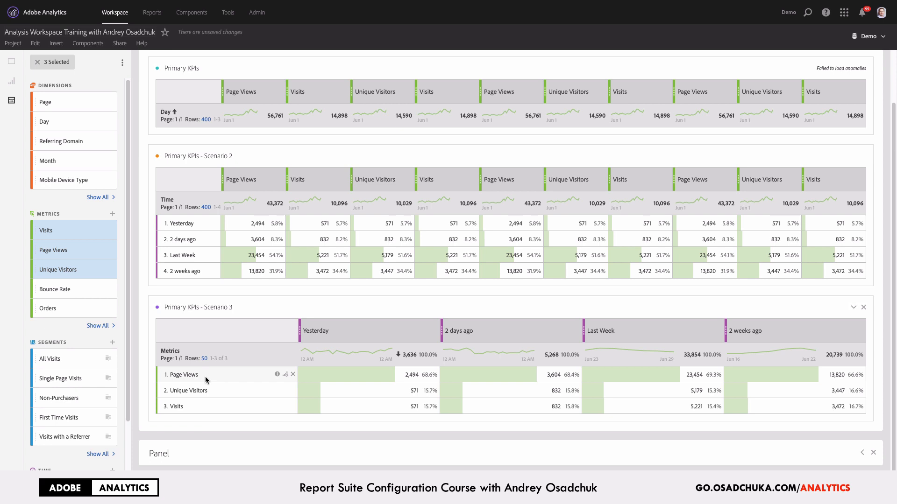
Step: Add the same three metrics three more times as Scenario 3 rows and widen the table's first column
left_click_drag(74, 233, 216, 354)
left_click_drag(73, 228, 212, 352)
left_click_drag(71, 233, 227, 351)
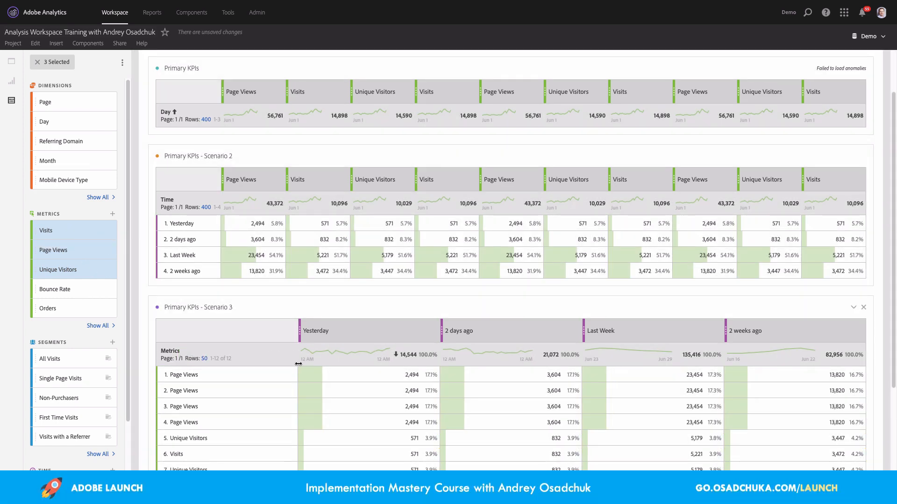
left_click_drag(298, 364, 397, 362)
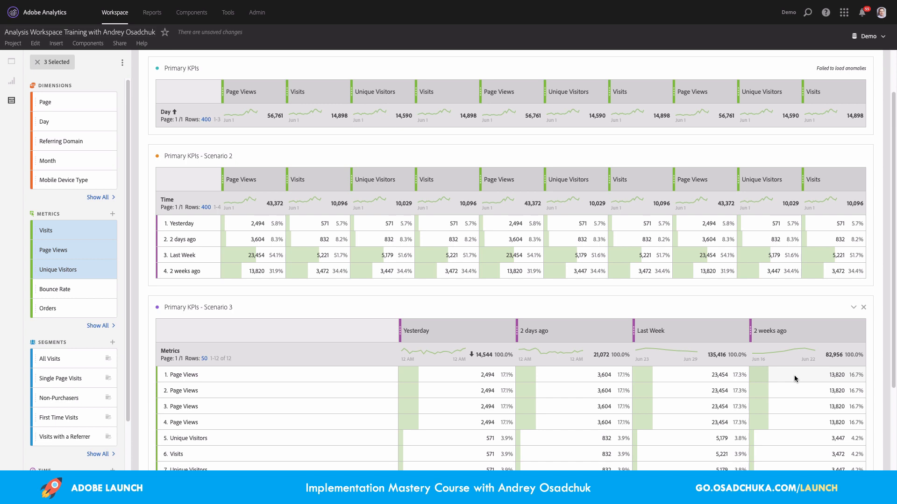
Step: Examine the column totals options in the row settings of the Scenario 3 metrics, and close the settings
scroll(792, 376, "down", 2)
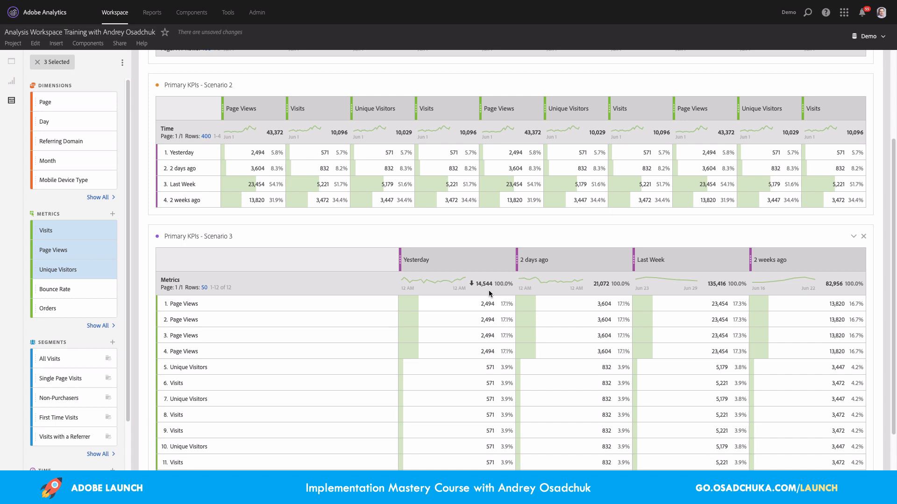
left_click(373, 284)
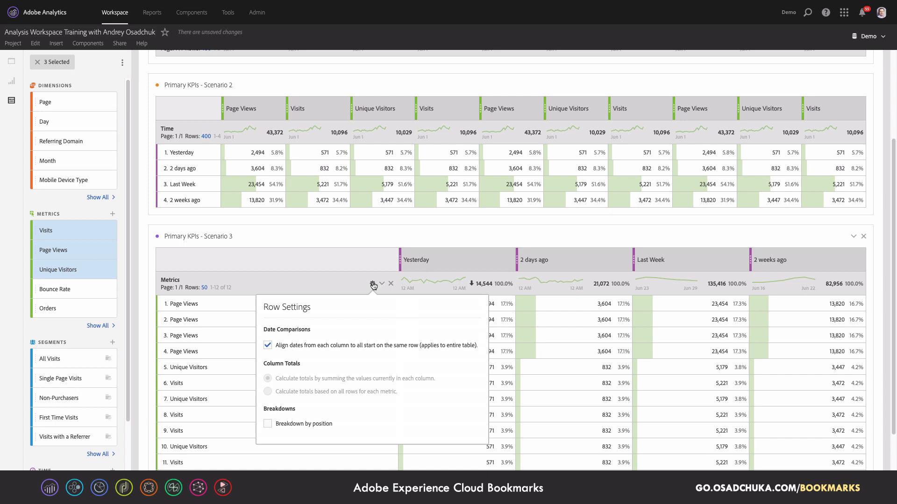
left_click(356, 285)
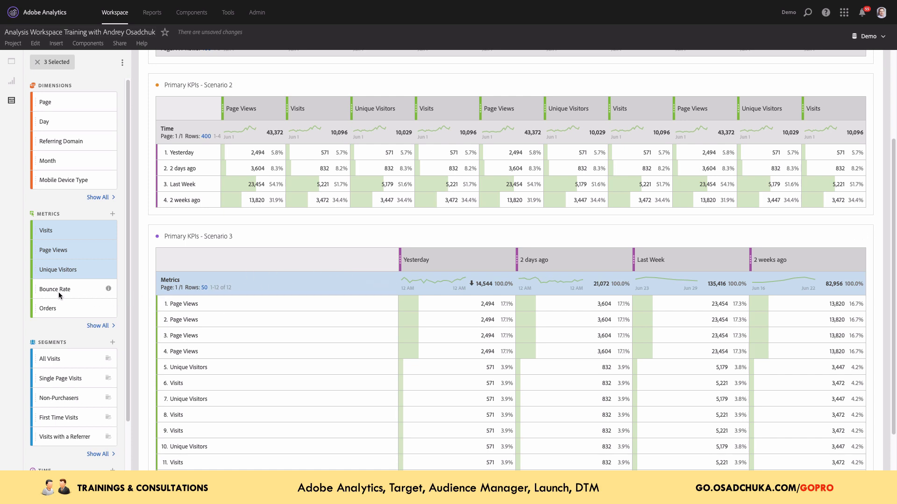
Step: Try Bounce Rate as an additional Scenario 3 row, and remove all metric rows from the table
left_click_drag(58, 292, 291, 332)
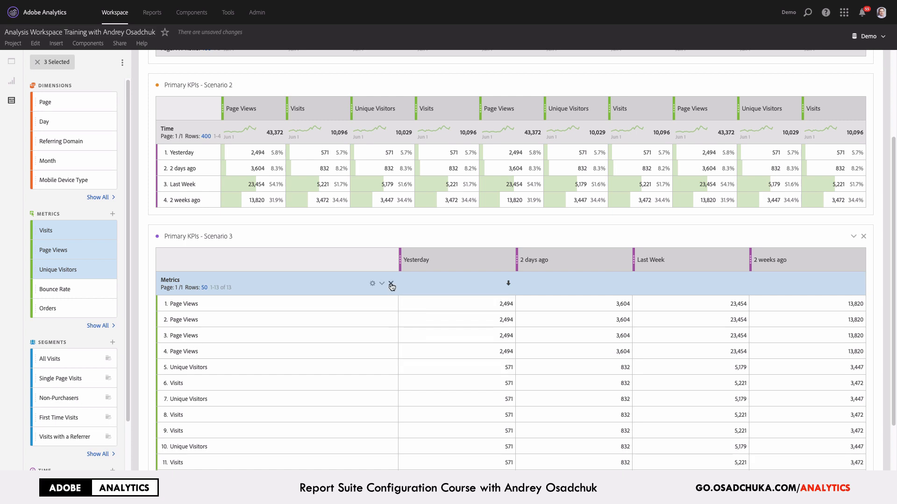
left_click(391, 284)
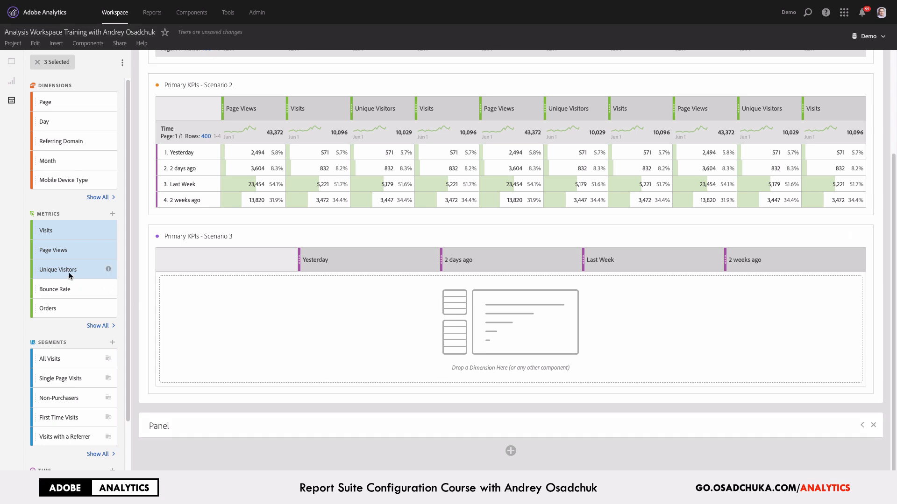
Step: Add Visits, Unique Visitors, Page Views, Orders and Bounce Rate one by one as rows of the empty Scenario 3 table
left_click(60, 233)
left_click_drag(58, 236, 180, 282)
left_click_drag(55, 251, 185, 361)
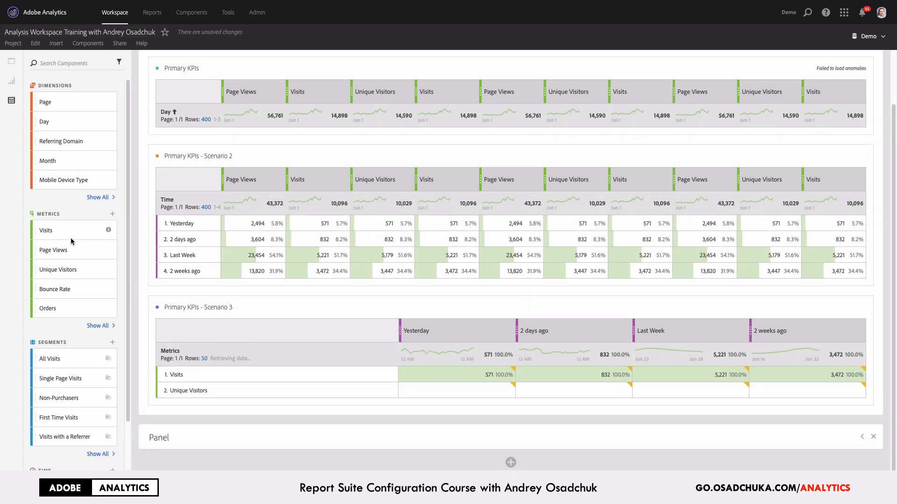
left_click_drag(70, 251, 227, 359)
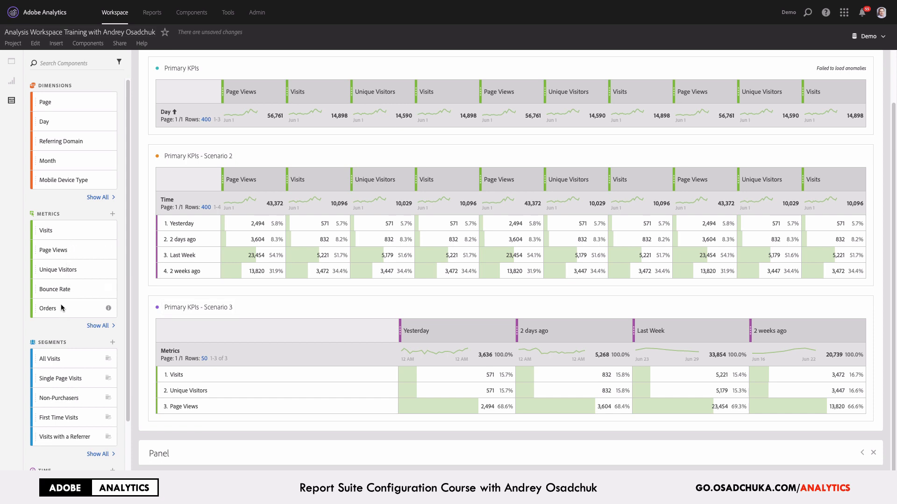
left_click_drag(53, 311, 200, 371)
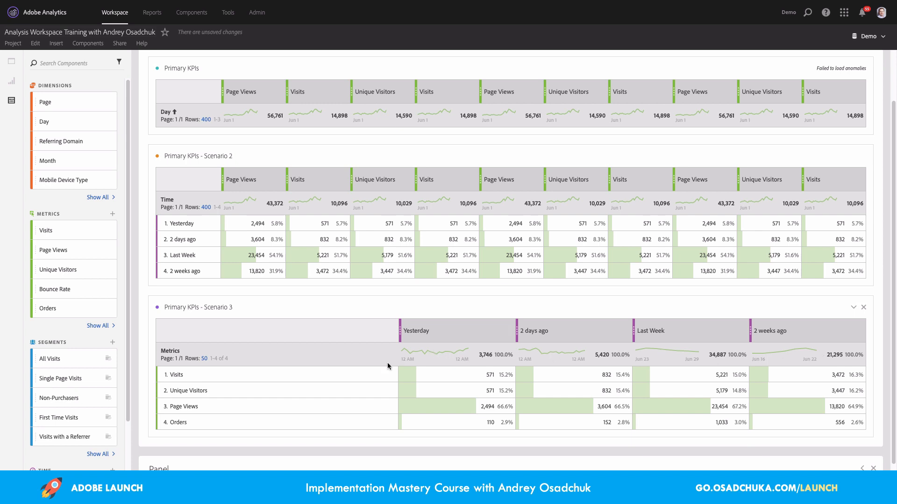
left_click_drag(57, 290, 242, 346)
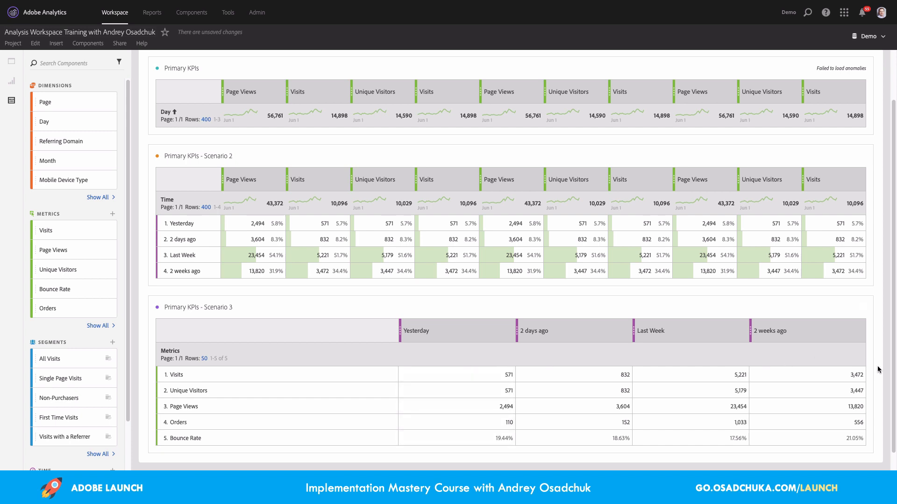
Step: Narrow the Scenario 3 table to about half the panel width and highlight its Visits cells for Yesterday and 2 days ago
left_click_drag(869, 365, 523, 396)
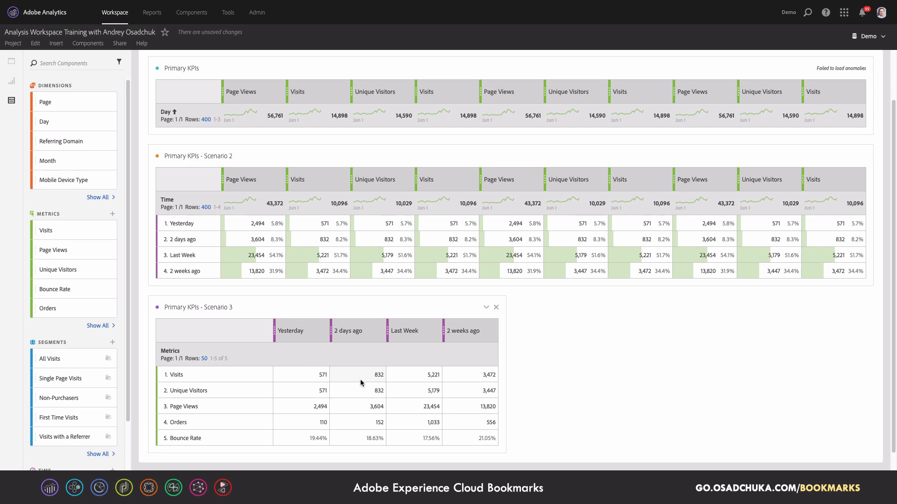
mouse_move(353, 318)
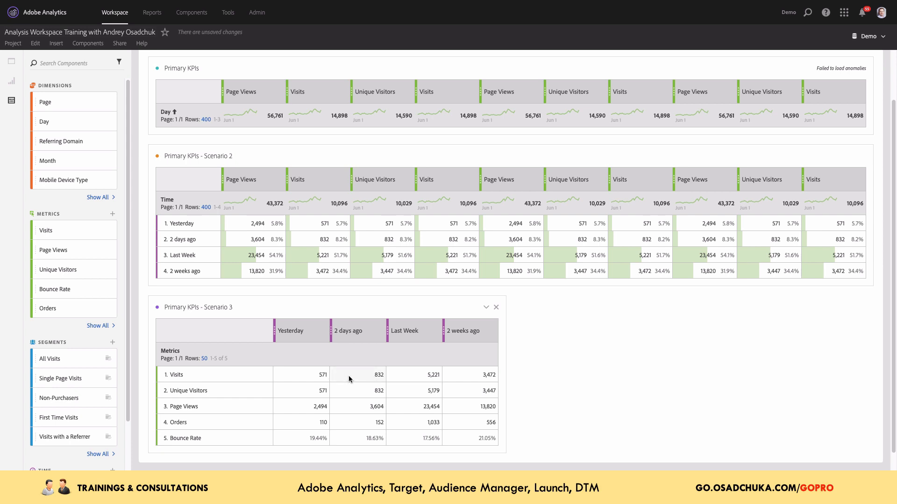
left_click(357, 380)
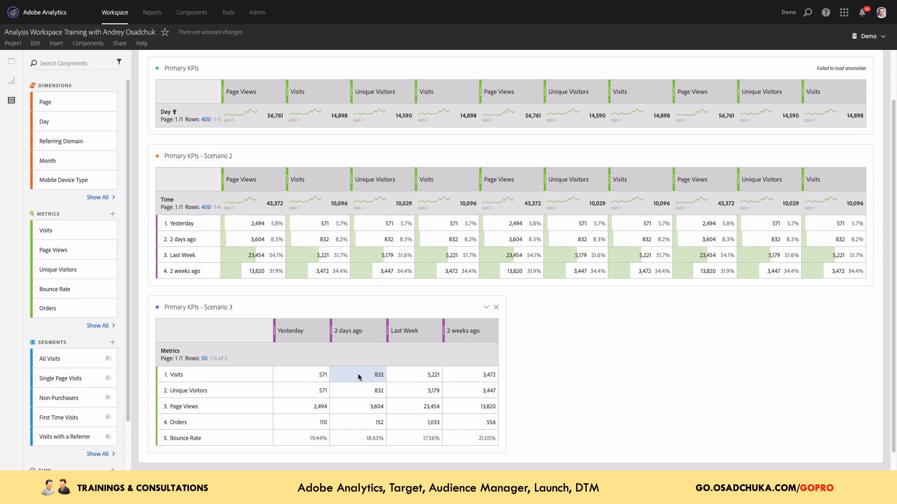
left_click(306, 378, "shift")
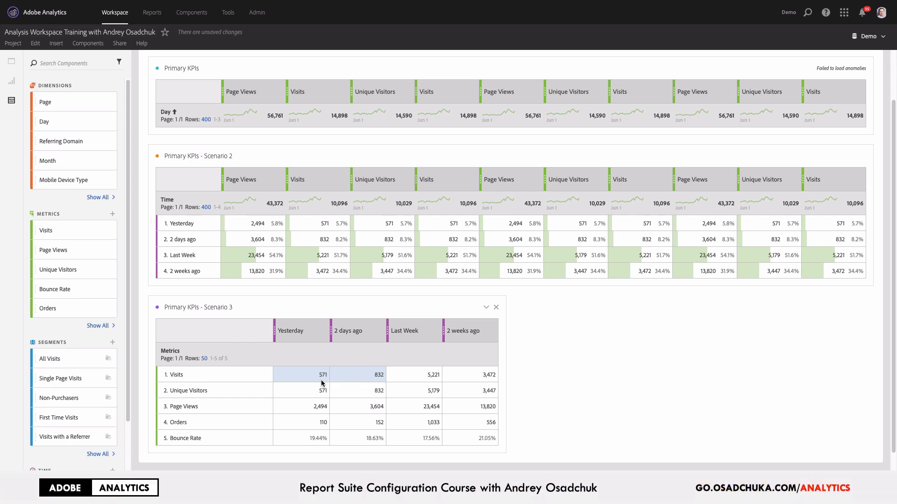
left_click(348, 381)
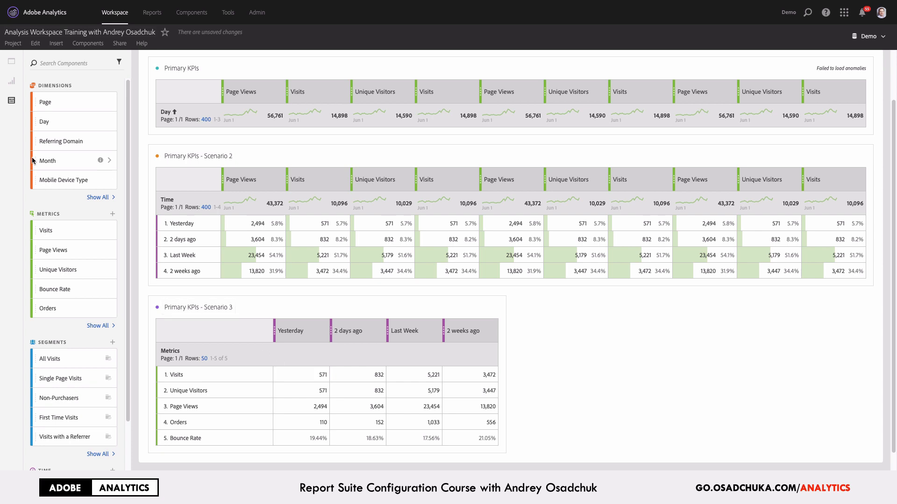
Step: Place a Summary Change visualization beside the Scenario 3 table, comparing Visits for Yesterday and 2 days ago
left_click(13, 85)
scroll(60, 255, "down", 1)
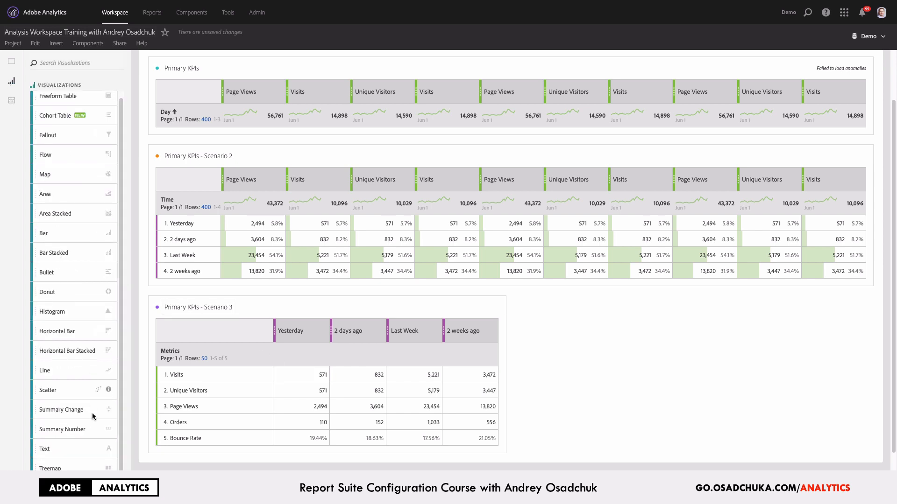
left_click_drag(81, 414, 550, 367)
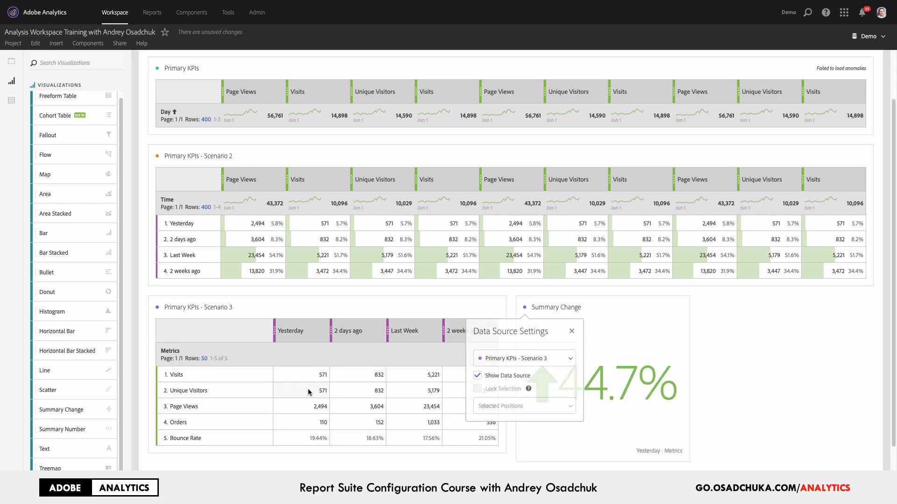
left_click(694, 385)
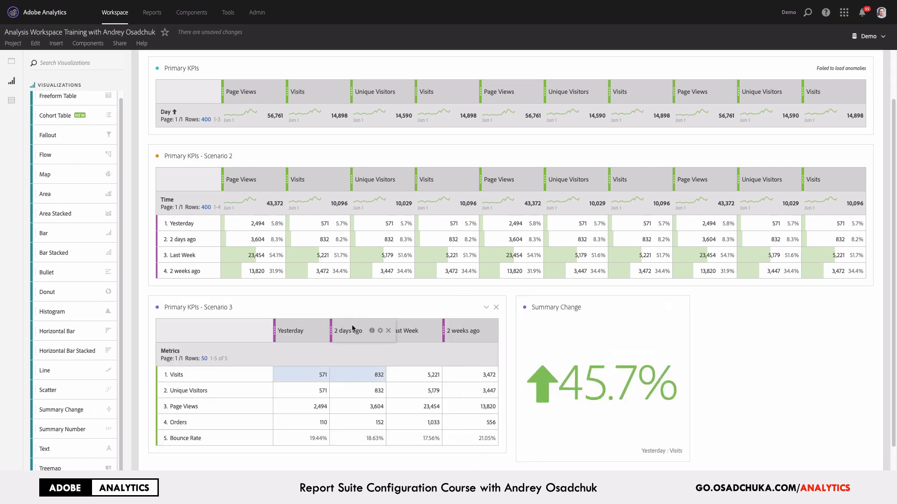
Step: Try 2 days ago as the first Scenario 3 column, remove the Summary Change visualization, and put Yesterday back in front
left_click_drag(351, 328, 276, 331)
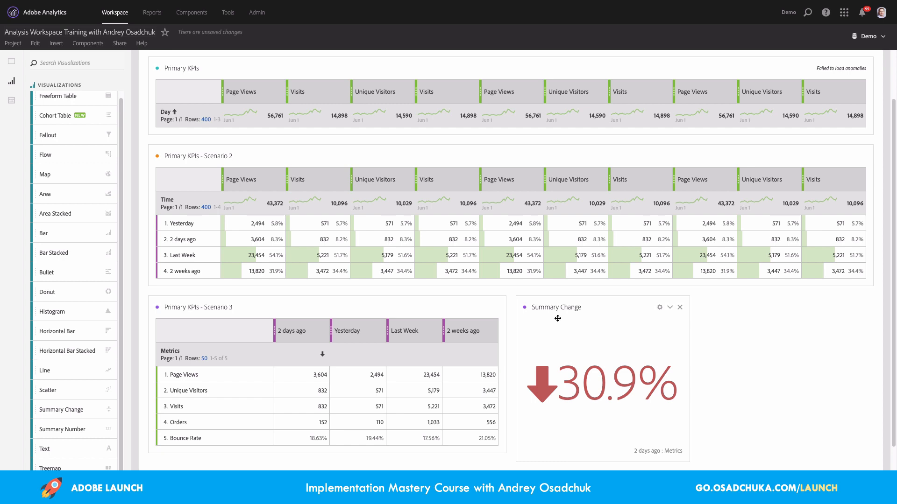
left_click(679, 308)
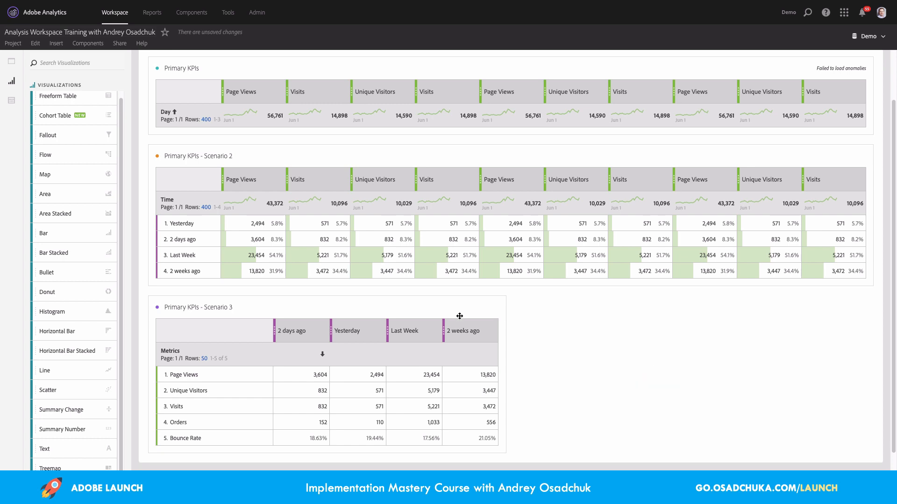
left_click_drag(300, 338, 291, 364)
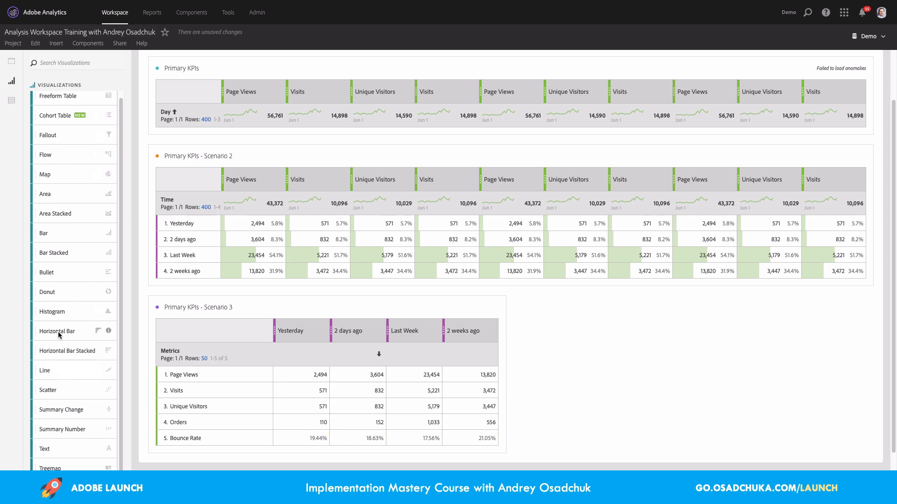
Step: Add a Horizontal Bar chart beside the Scenario 3 table and set its data source to Primary KPIs - Scenario 3
left_click_drag(55, 331, 527, 349)
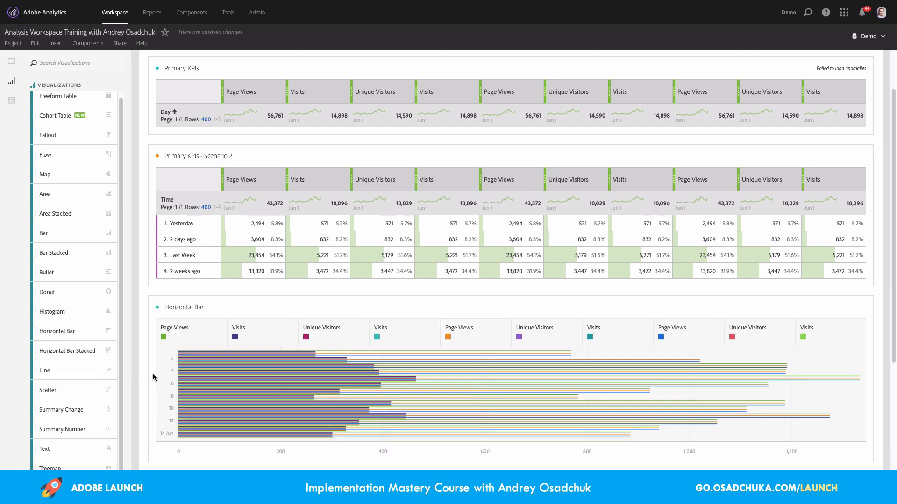
left_click(158, 309)
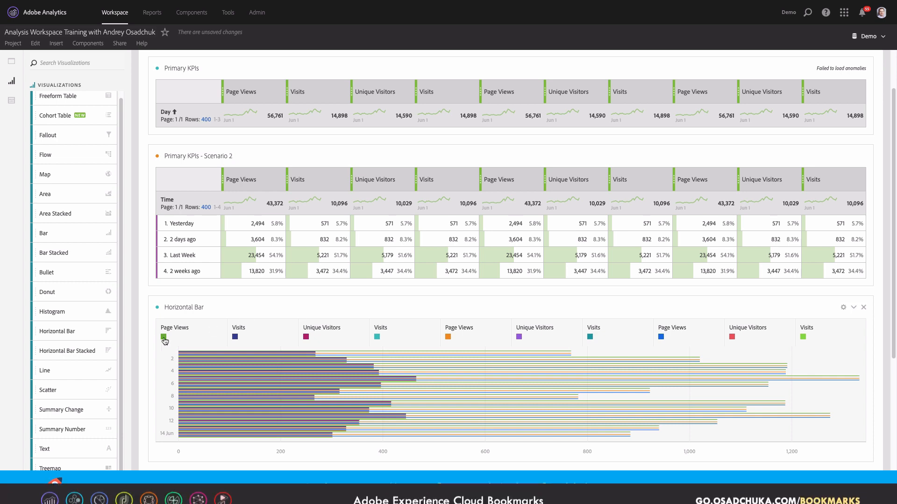
left_click_drag(150, 341, 517, 346)
left_click(524, 308)
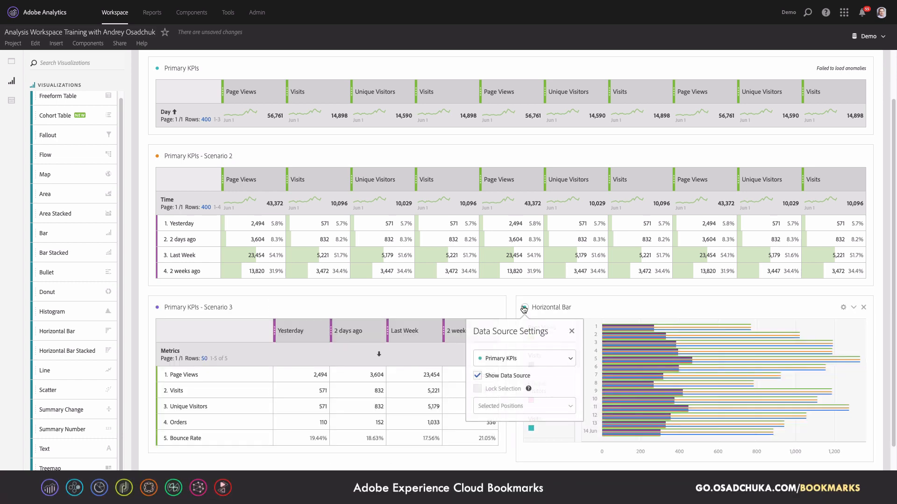
left_click(529, 363)
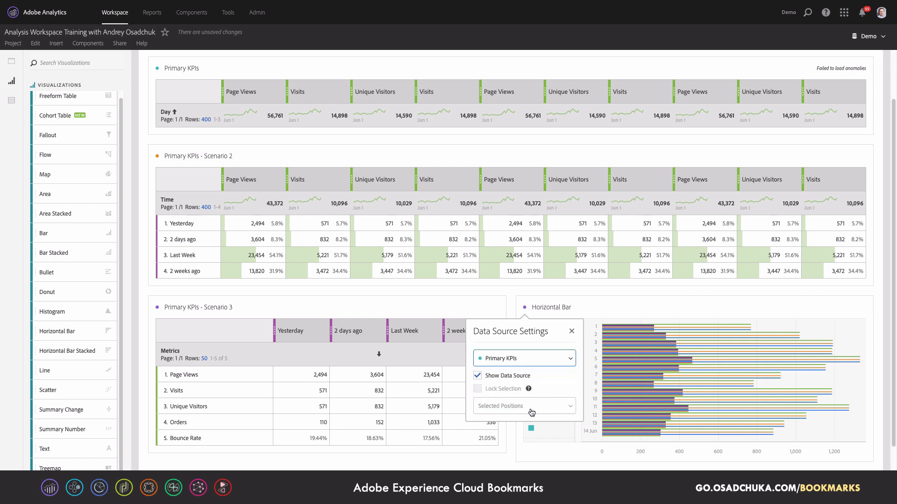
left_click(531, 412)
left_click(618, 307)
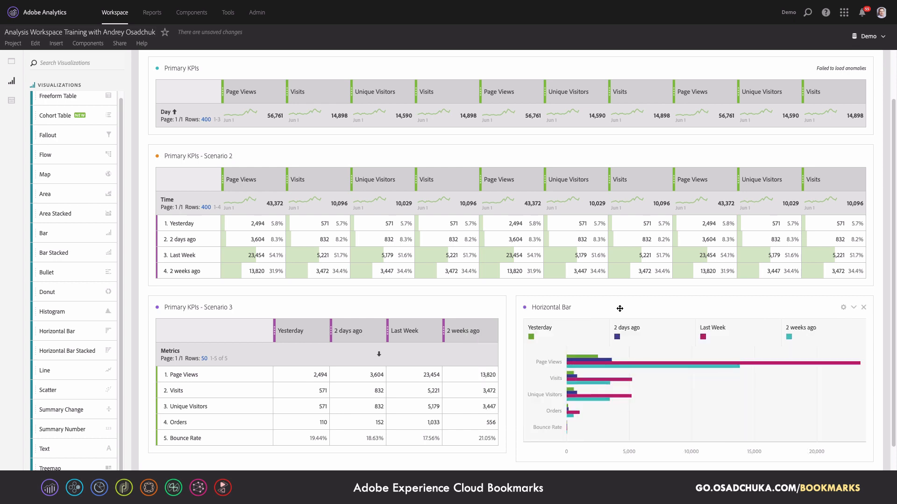
Step: Try charting Page Views for Yesterday and 2 days ago, and Page Views, Visits and Unique Visitors for Yesterday only
left_click(316, 378)
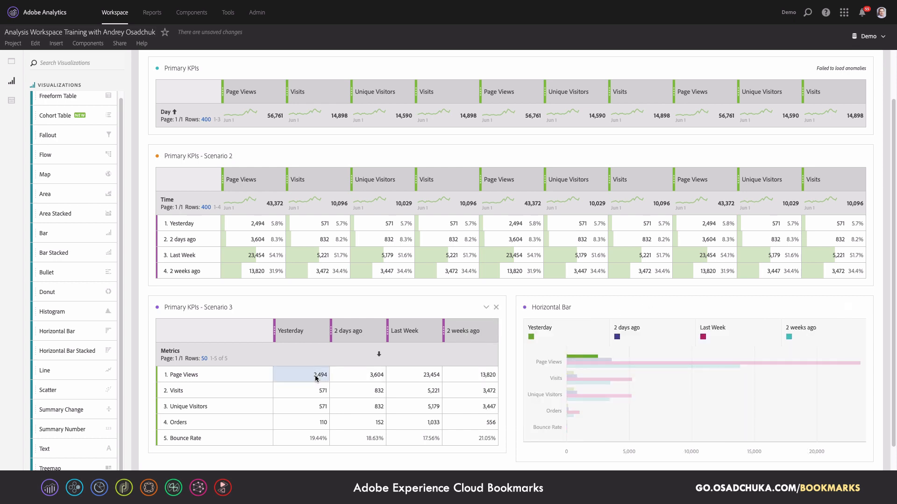
left_click(368, 375, "ctrl")
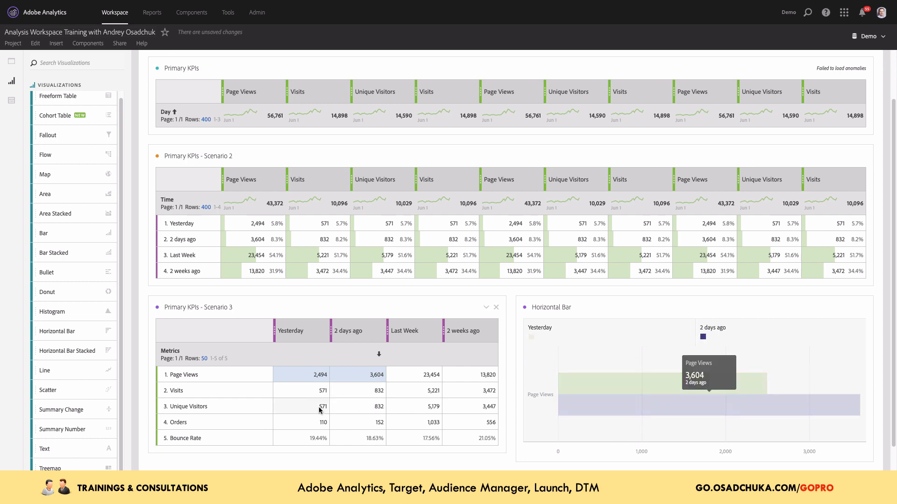
mouse_move(311, 411)
left_mouse_down()
mouse_move(369, 410)
mouse_move(317, 411)
left_mouse_up()
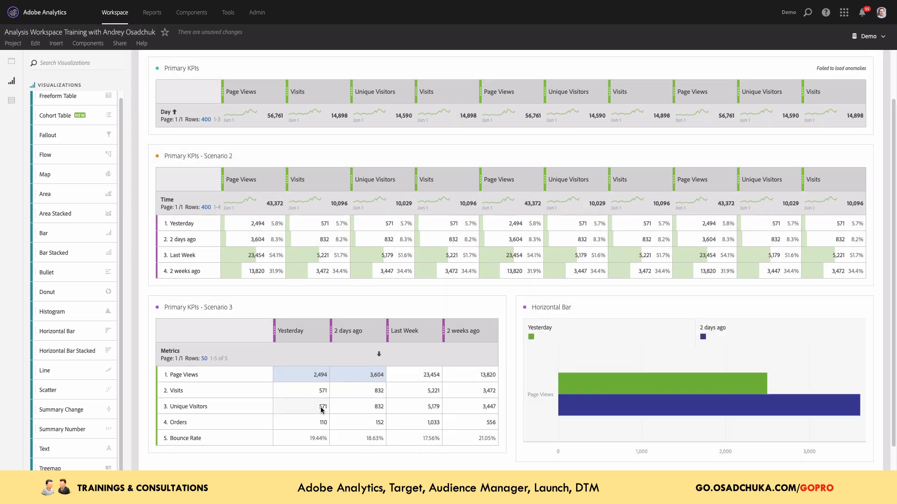
left_click(322, 410, "shift")
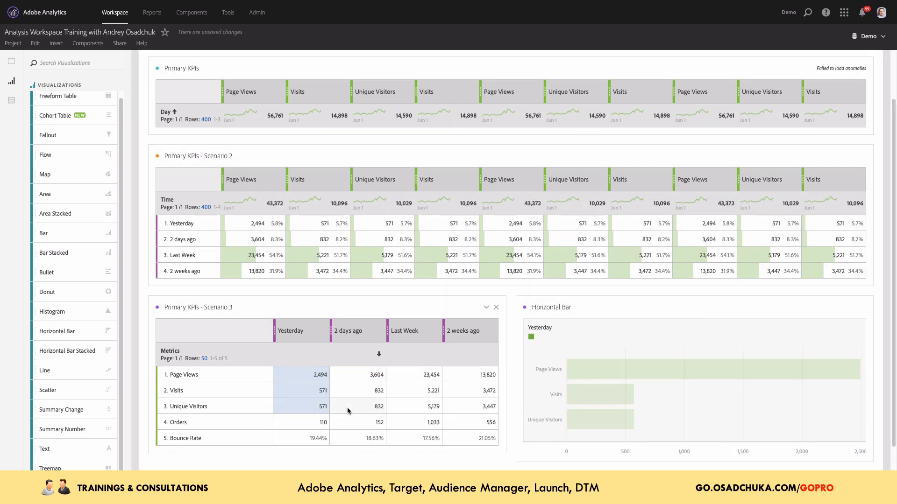
Step: Limit the Horizontal Bar chart to Page Views and Unique Visitors for Yesterday and 2 days ago by selecting those table cells
left_click(312, 380)
right_click(352, 377)
right_click(300, 378)
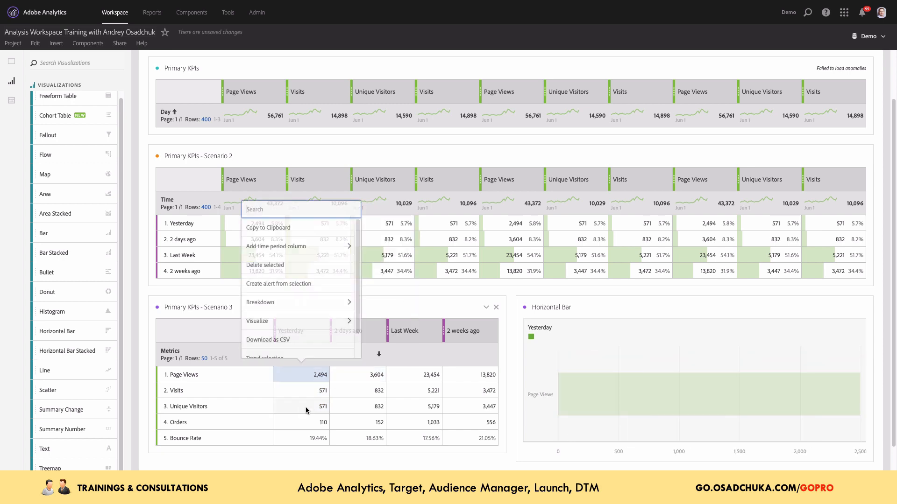
left_click(319, 410, "ctrl")
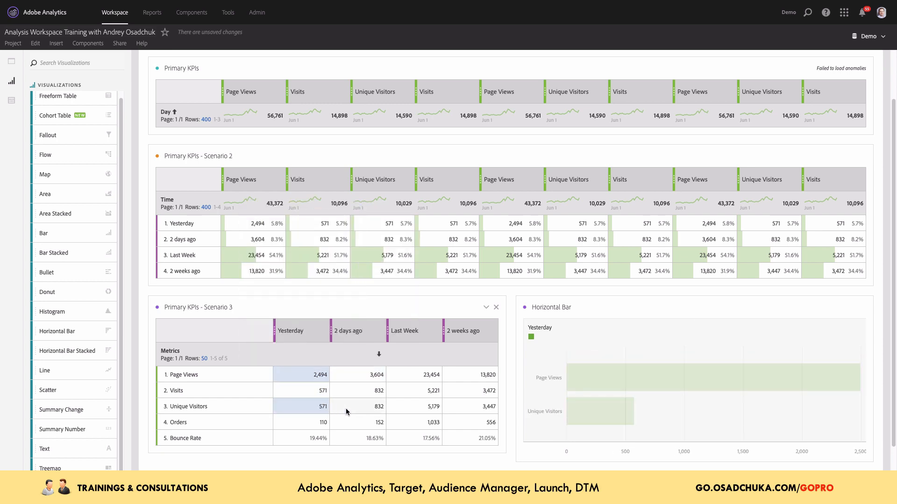
left_click(360, 406, "ctrl")
left_click(369, 376, "ctrl")
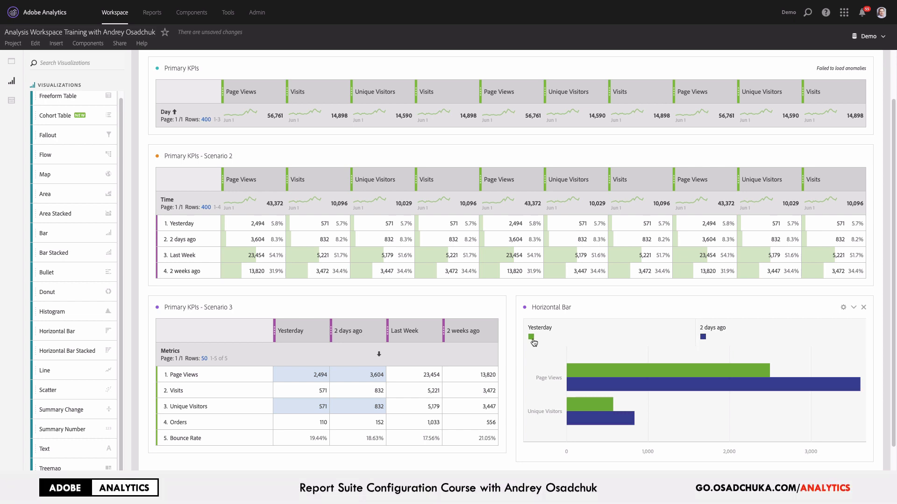
mouse_move(591, 369)
mouse_move(572, 408)
left_click(537, 302)
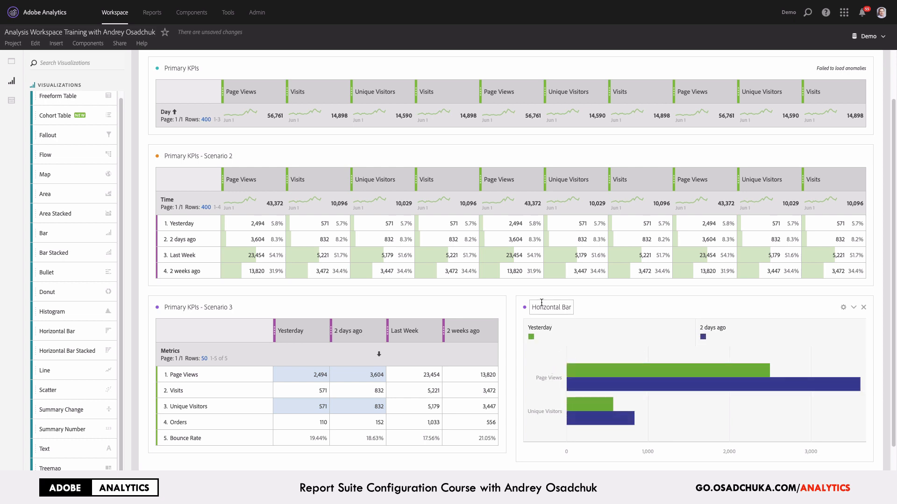